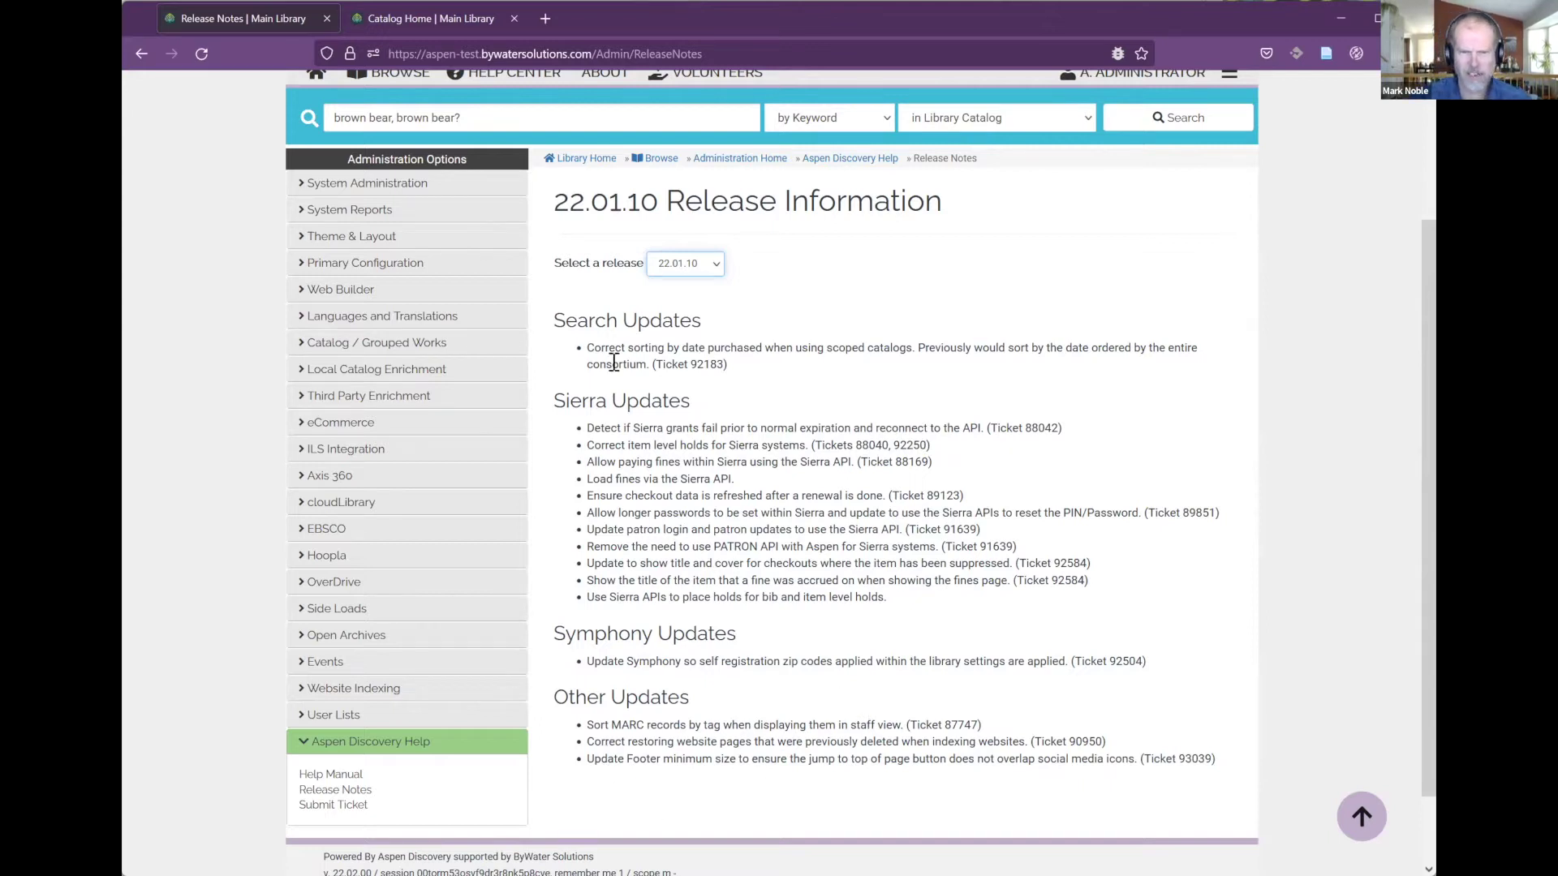
# Step: Switch the release notes from 22.01.10 to the 22.02.00 release
pyautogui.click(686, 269)
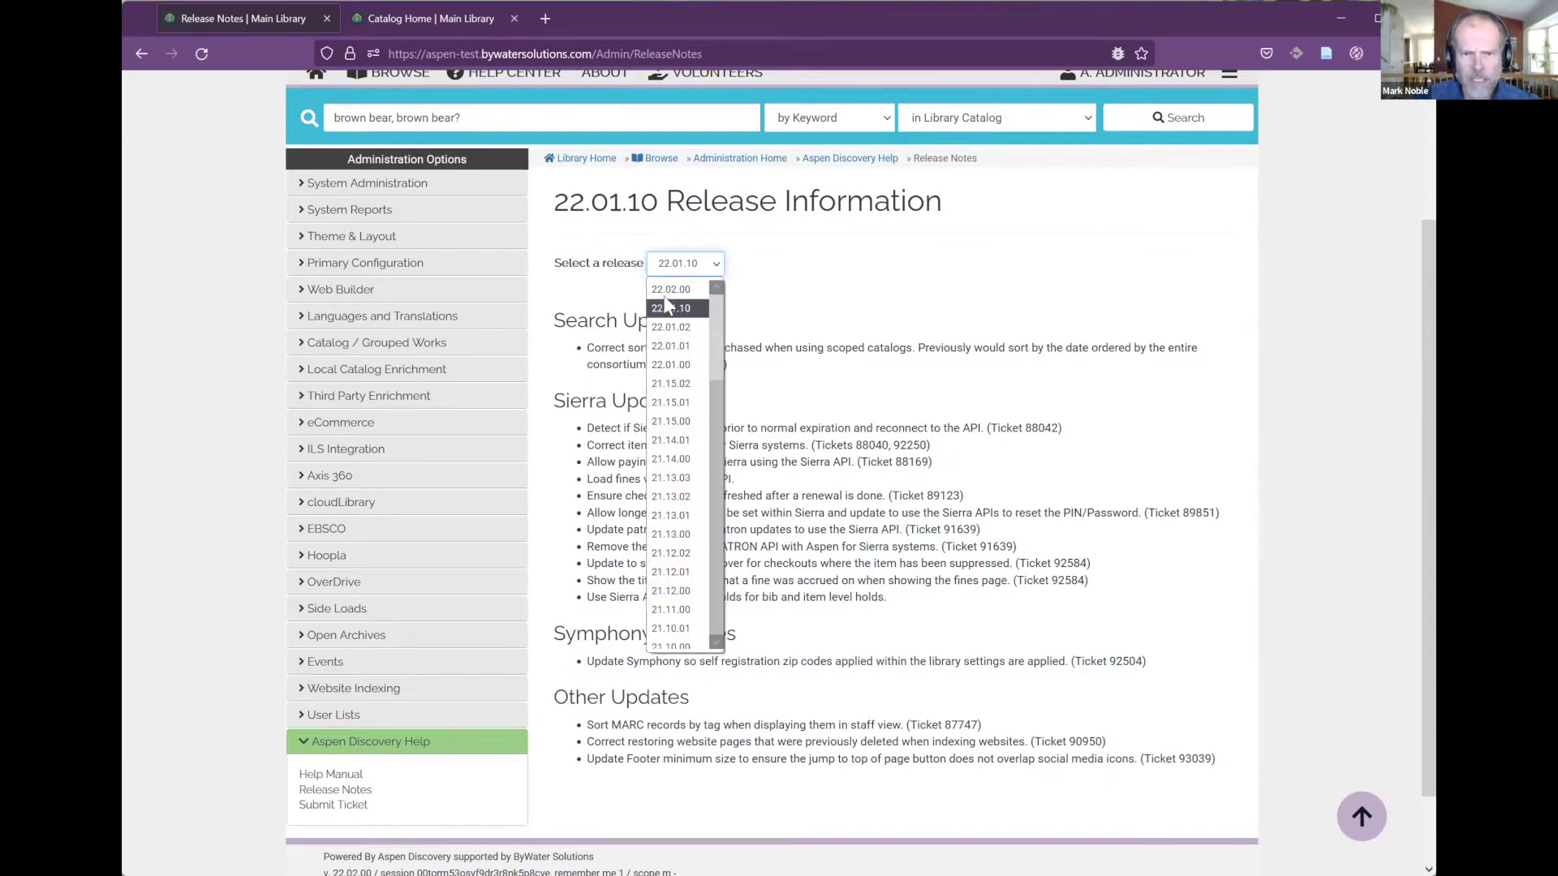
pyautogui.click(670, 290)
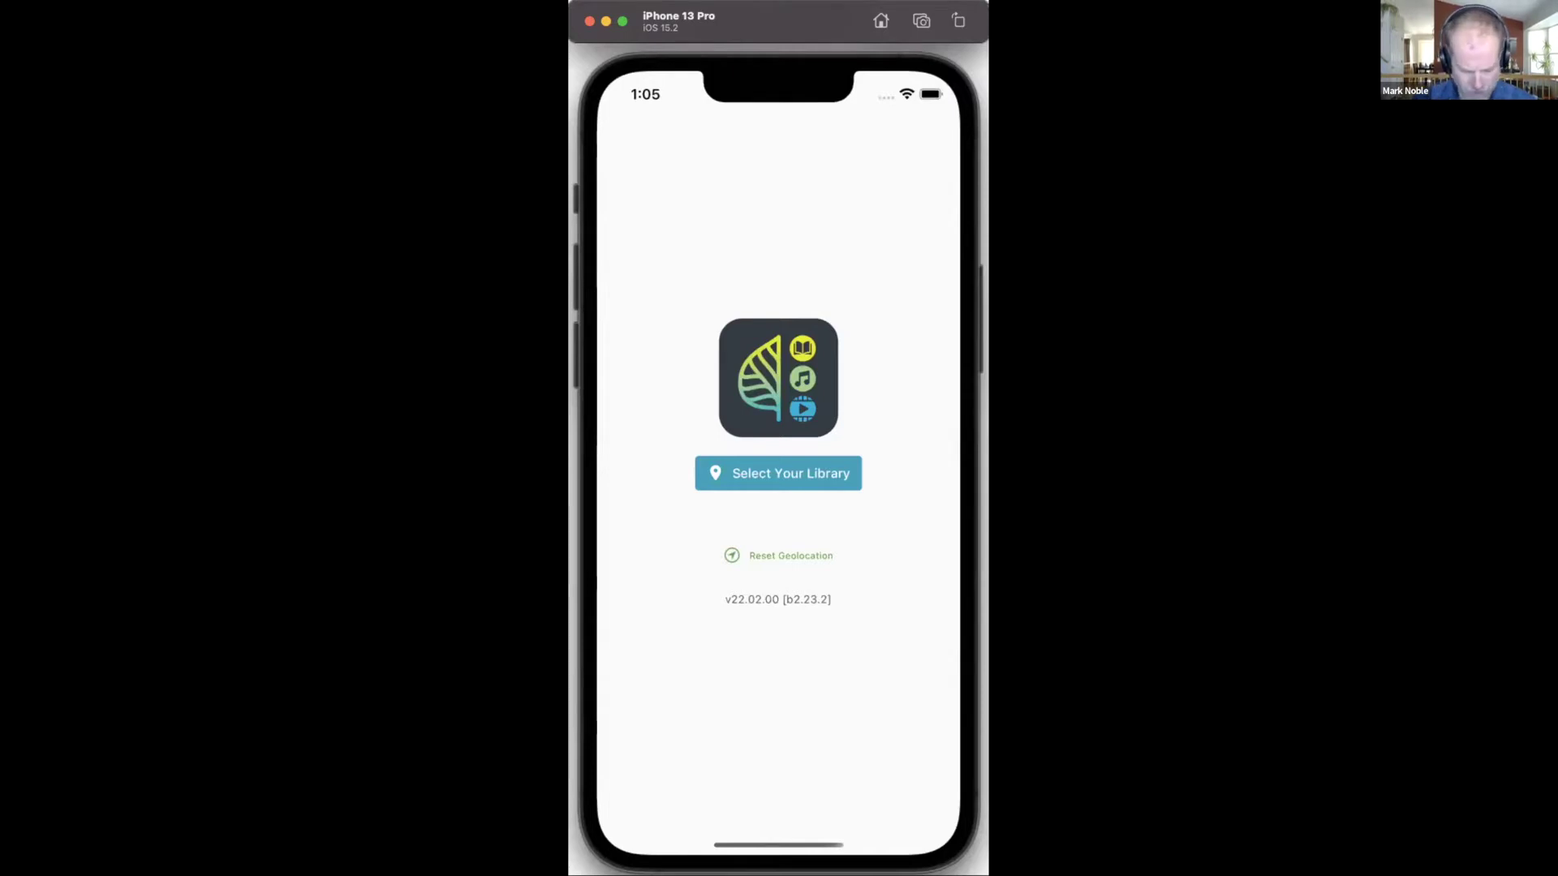
# Step: Choose Main Library and log in with the patron's library barcode and PIN
pyautogui.click(824, 475)
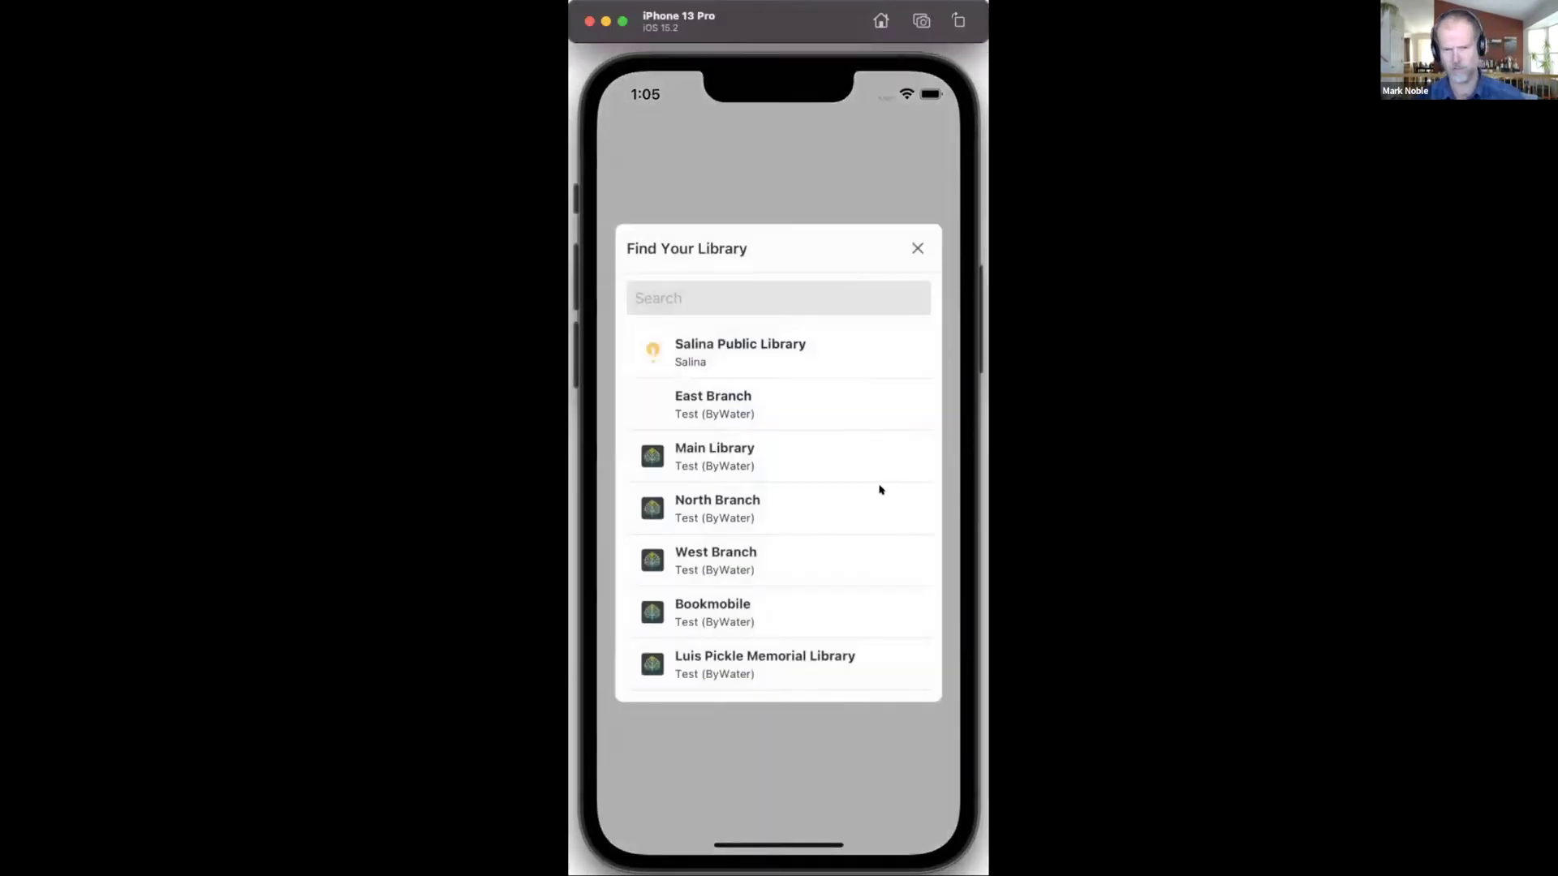
pyautogui.click(706, 465)
pyautogui.click(707, 465)
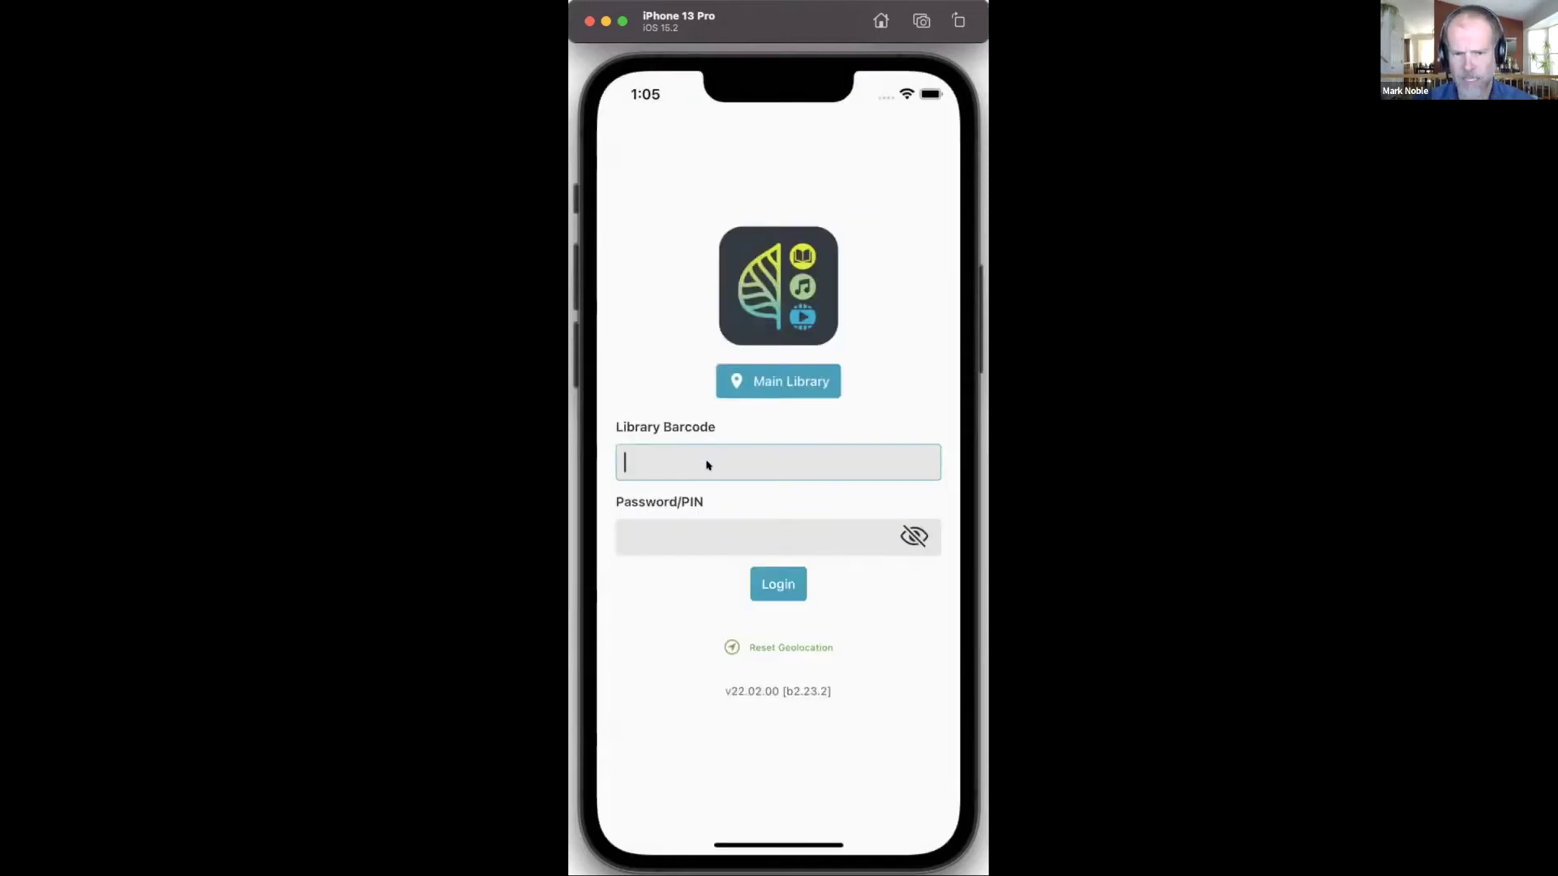
pyautogui.write('sa')
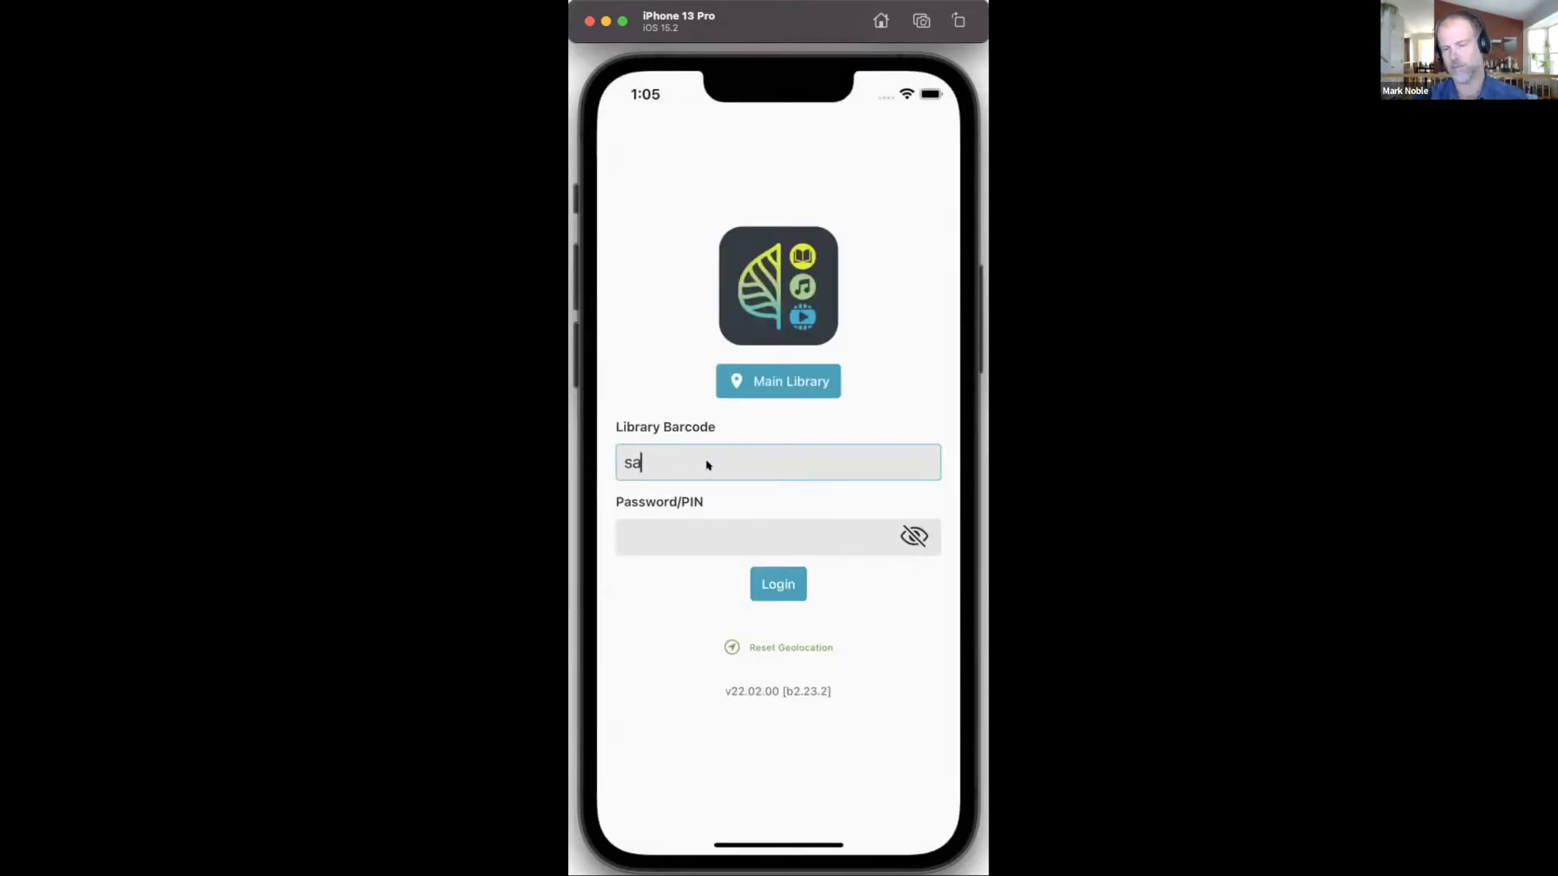
pyautogui.write('mwise')
pyautogui.press('Tab')
pyautogui.write('******')
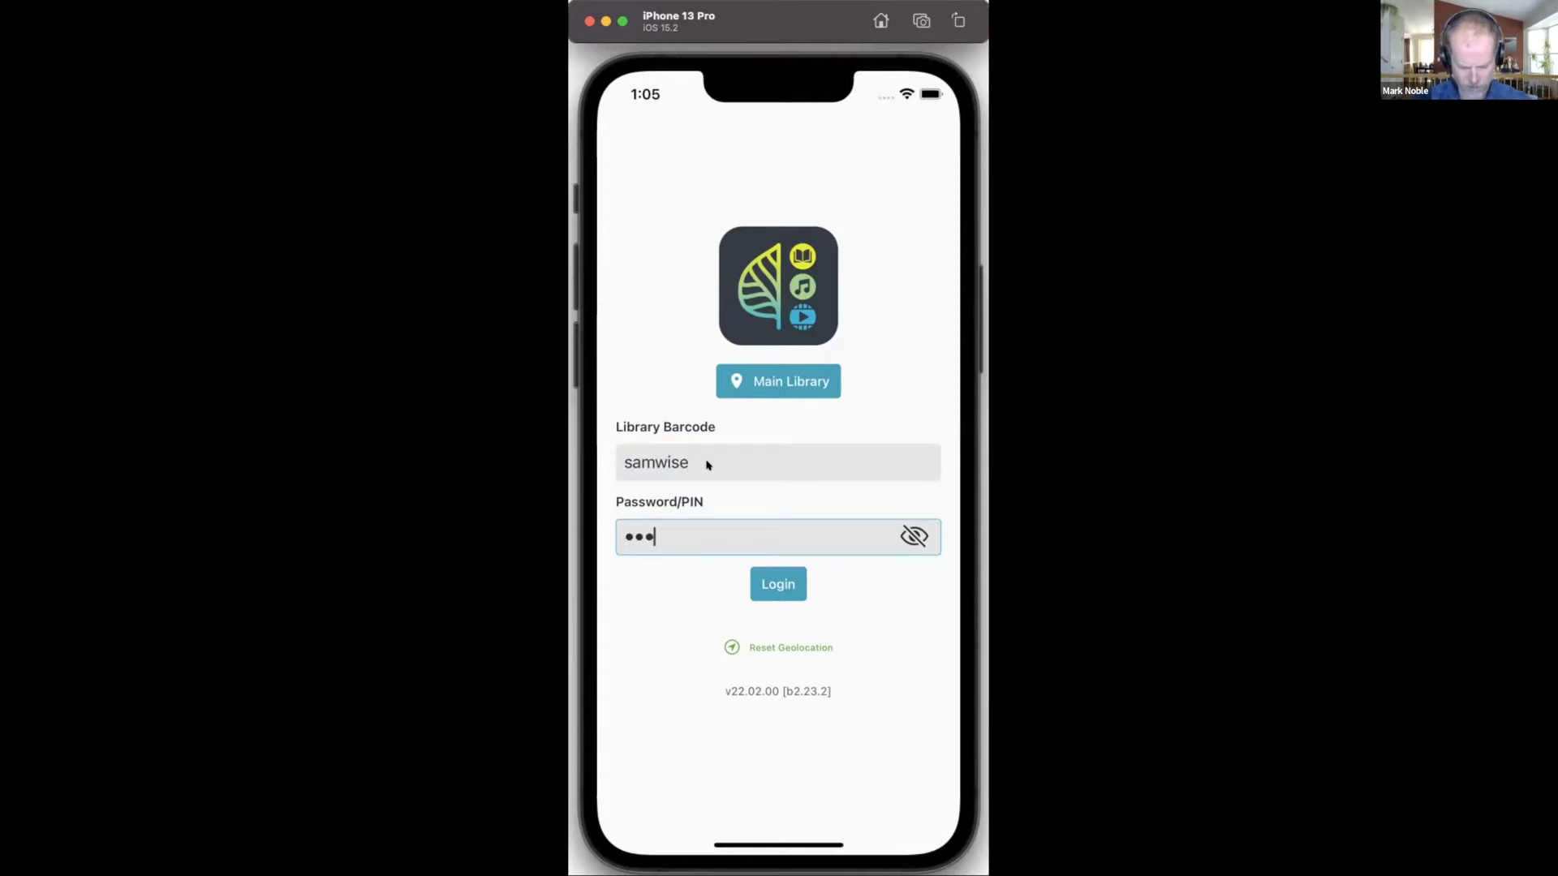
pyautogui.click(780, 586)
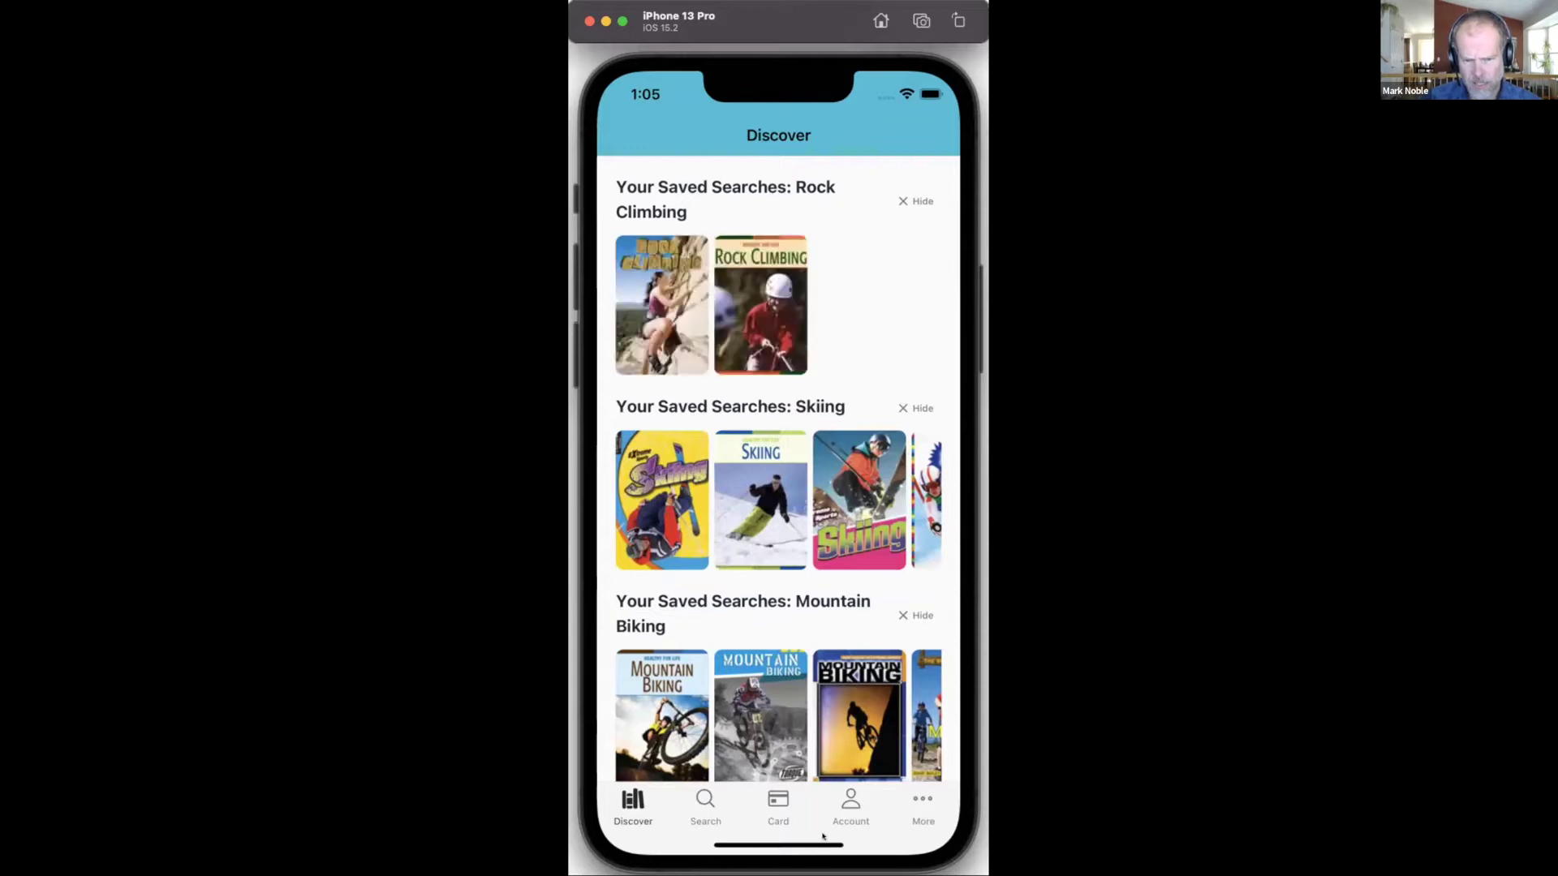
# Step: Show the Search screen with Quick Searches such as US History, Dinosaurs and Cats
pyautogui.click(697, 799)
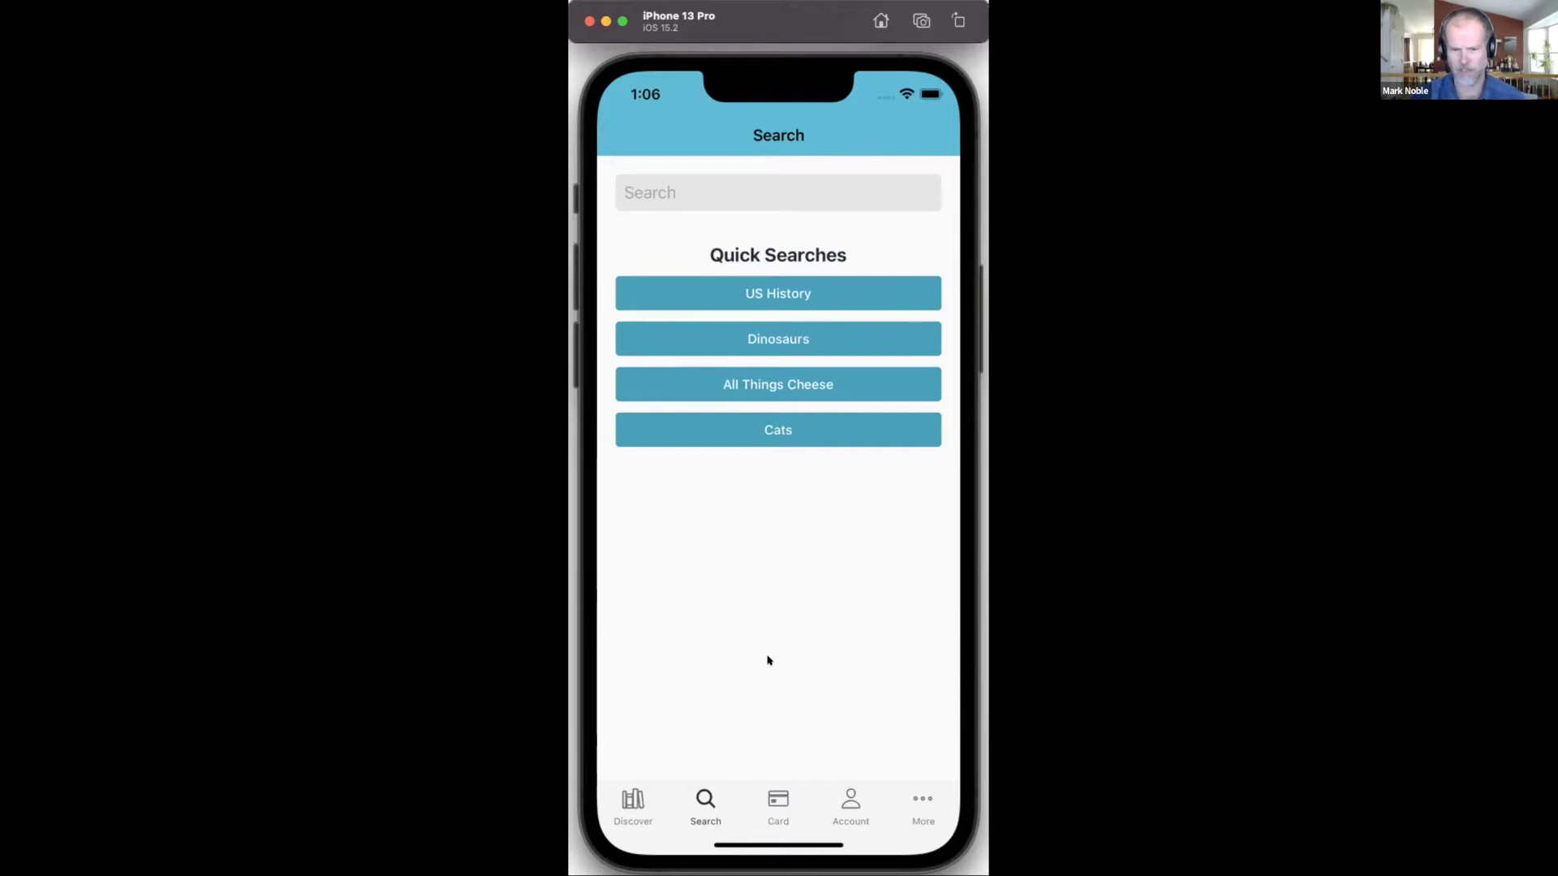
# Step: Display the patron's Main Library card as a scannable barcode
pyautogui.click(775, 794)
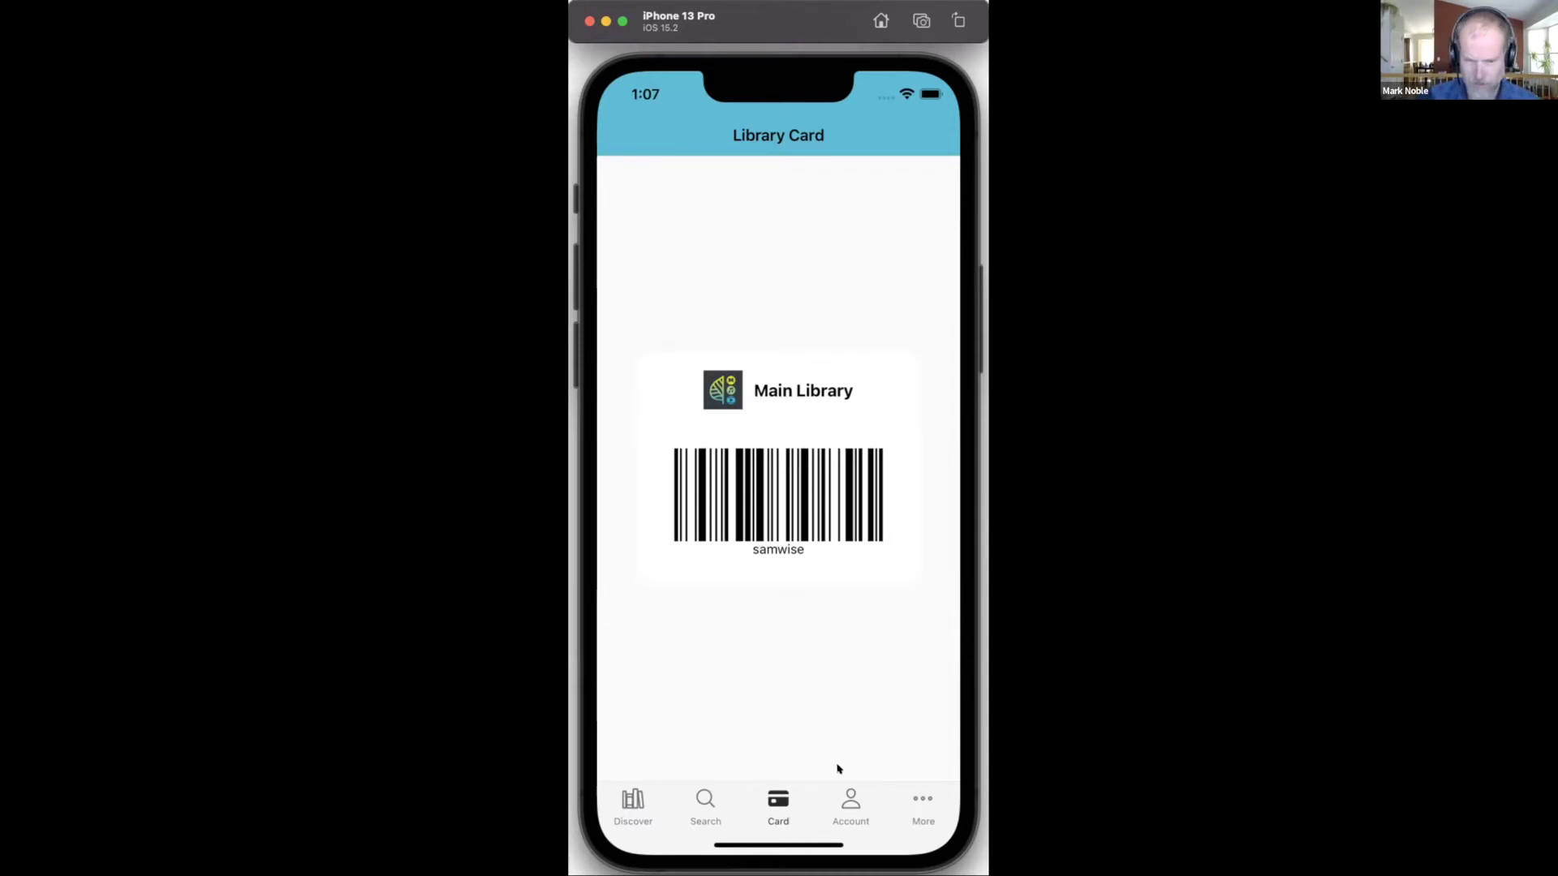
# Step: Review the account summary, then view the More screen showing version 22.02.00 build 2.23.2
pyautogui.click(859, 808)
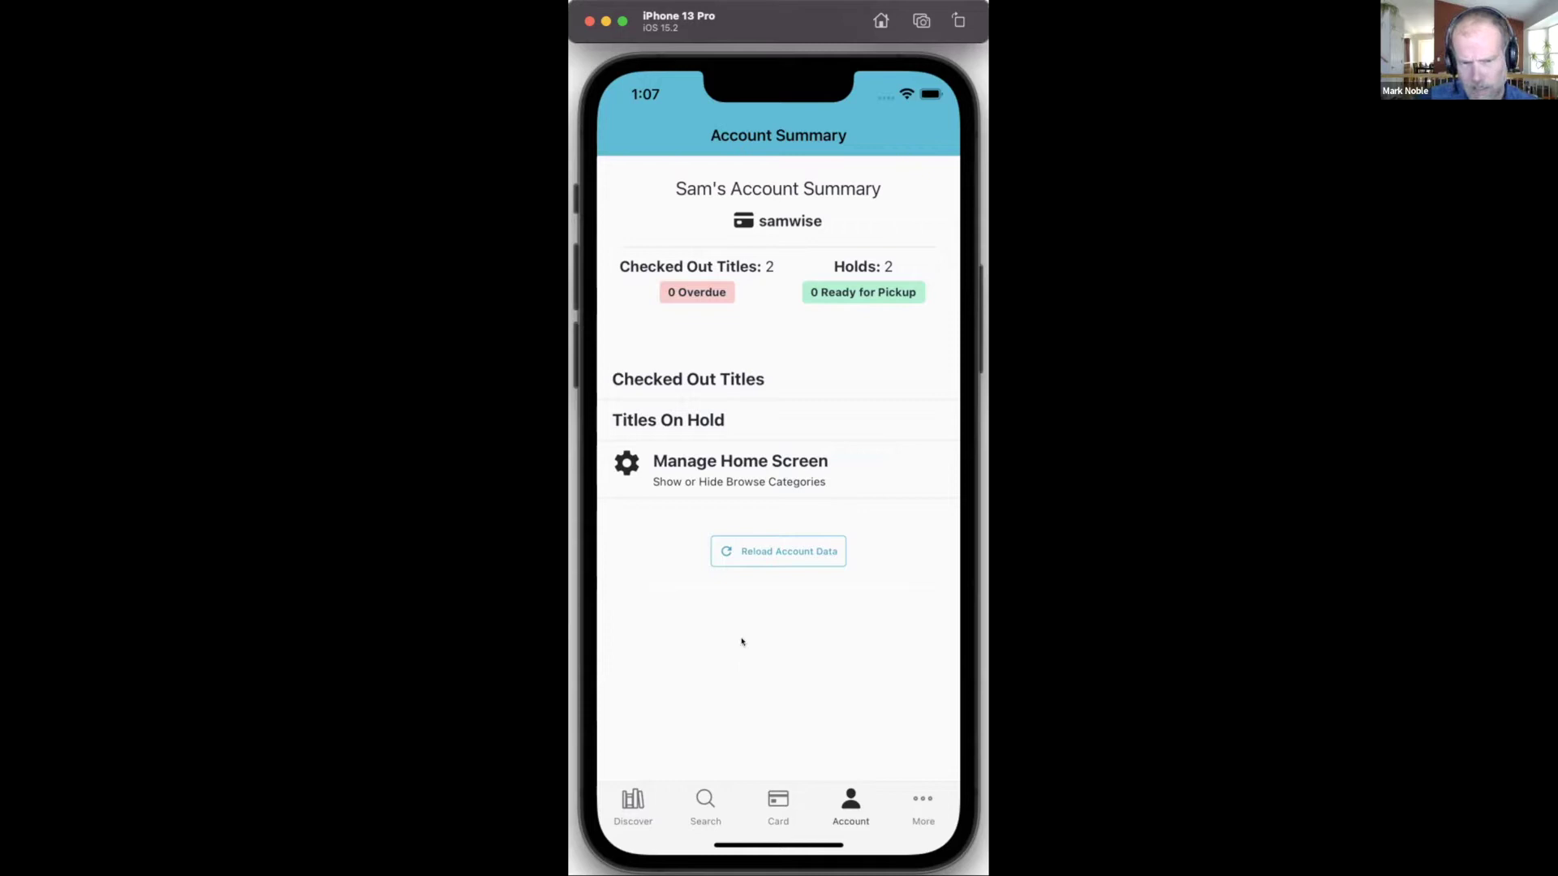
pyautogui.click(923, 804)
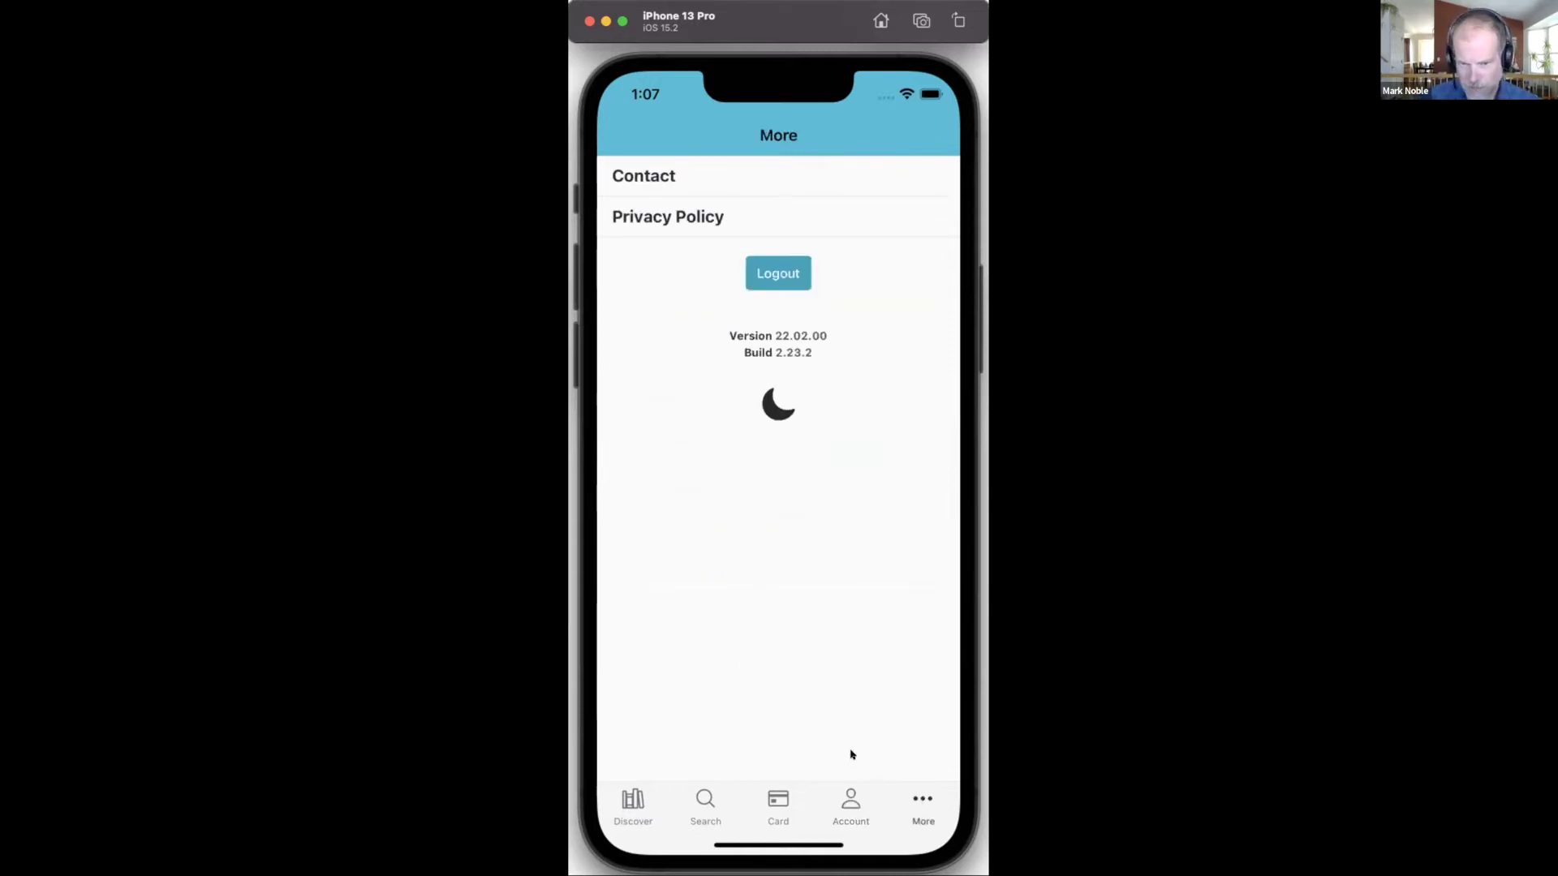
# Step: Turn on dark mode from the More screen and return to Discover
pyautogui.click(780, 406)
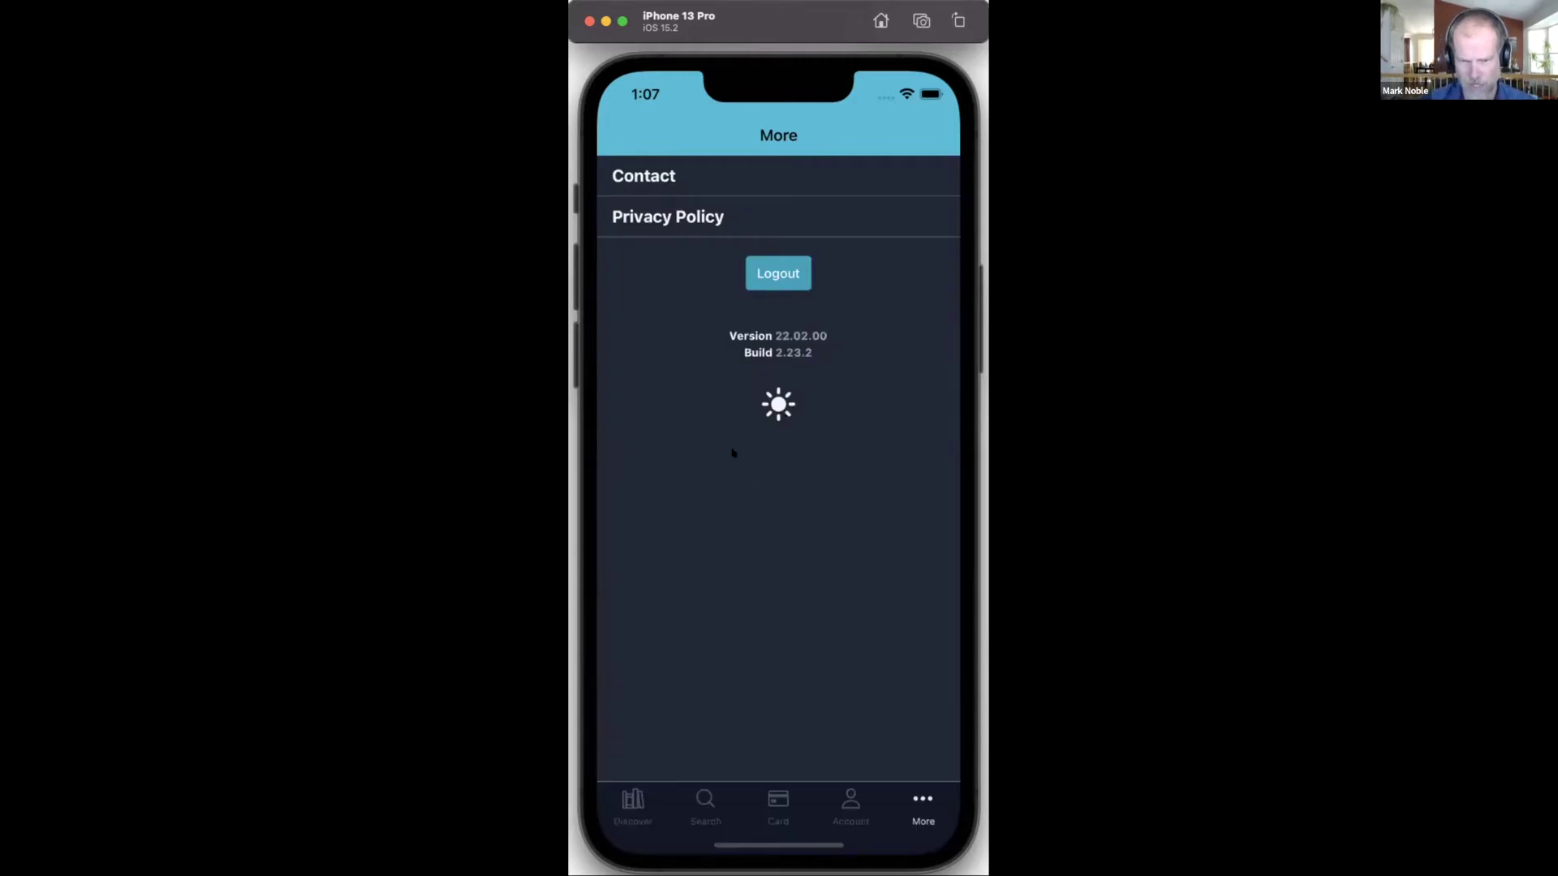
pyautogui.click(634, 802)
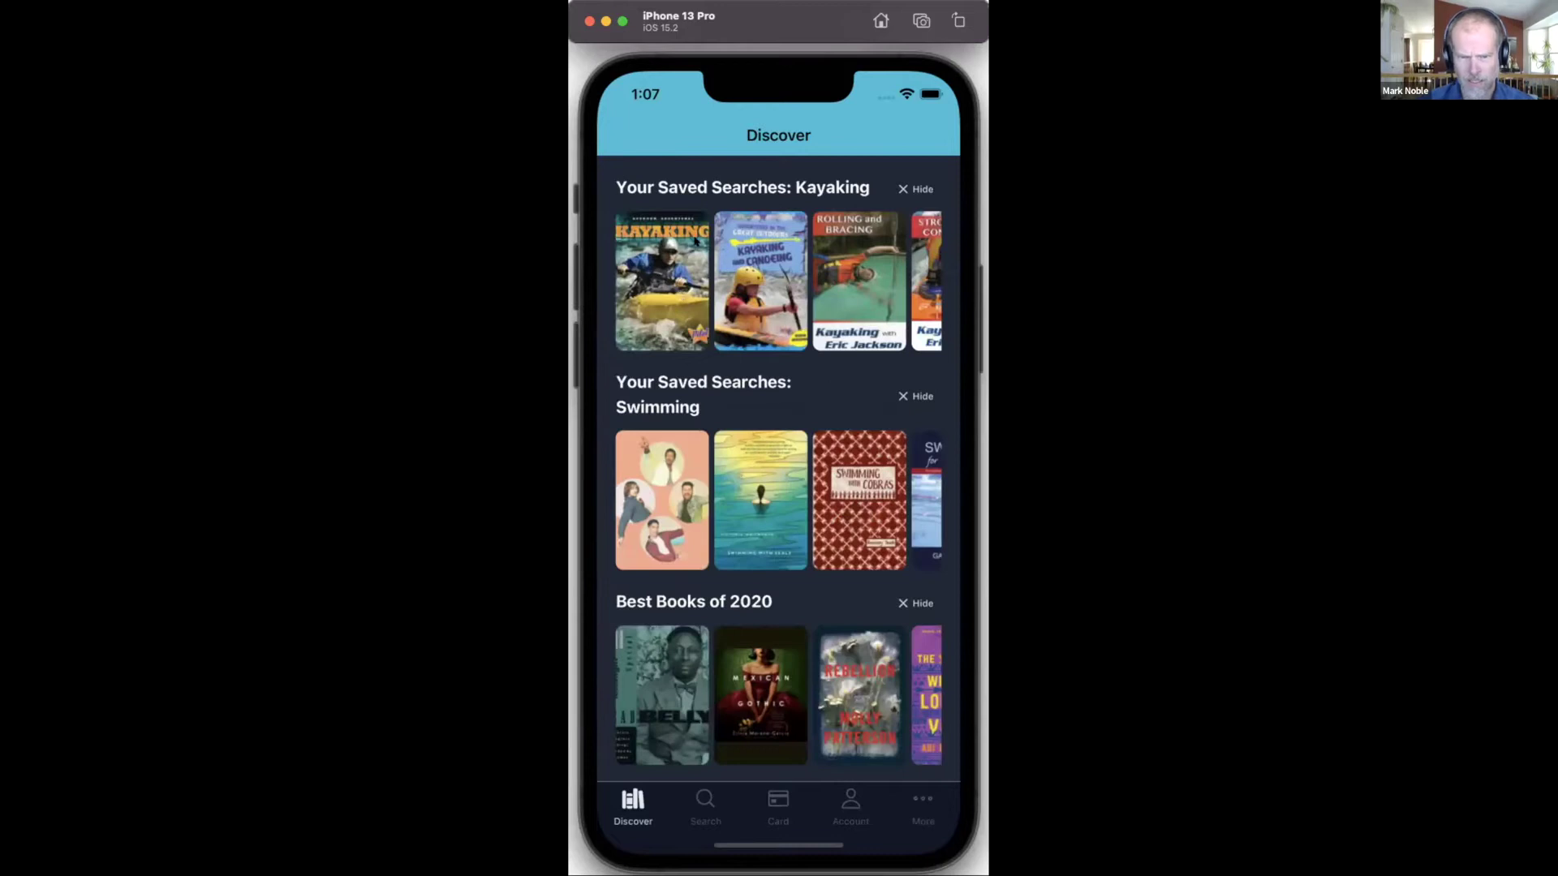
# Step: Preview the Rock Climbing title and Discover rows in landscape, then rotate back to portrait
pyautogui.click(675, 296)
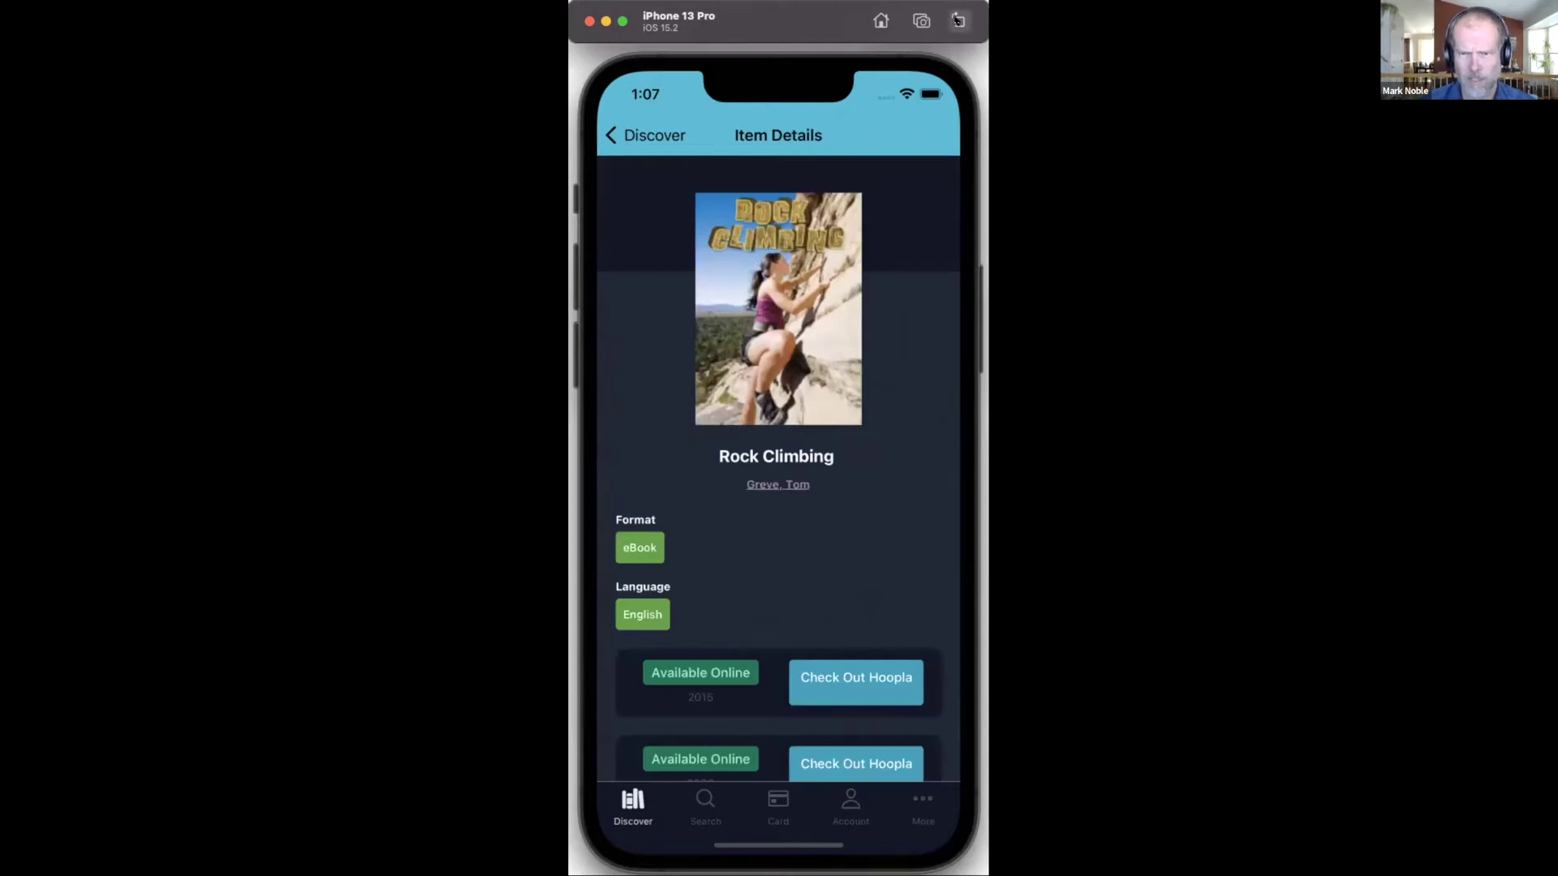
pyautogui.click(957, 18)
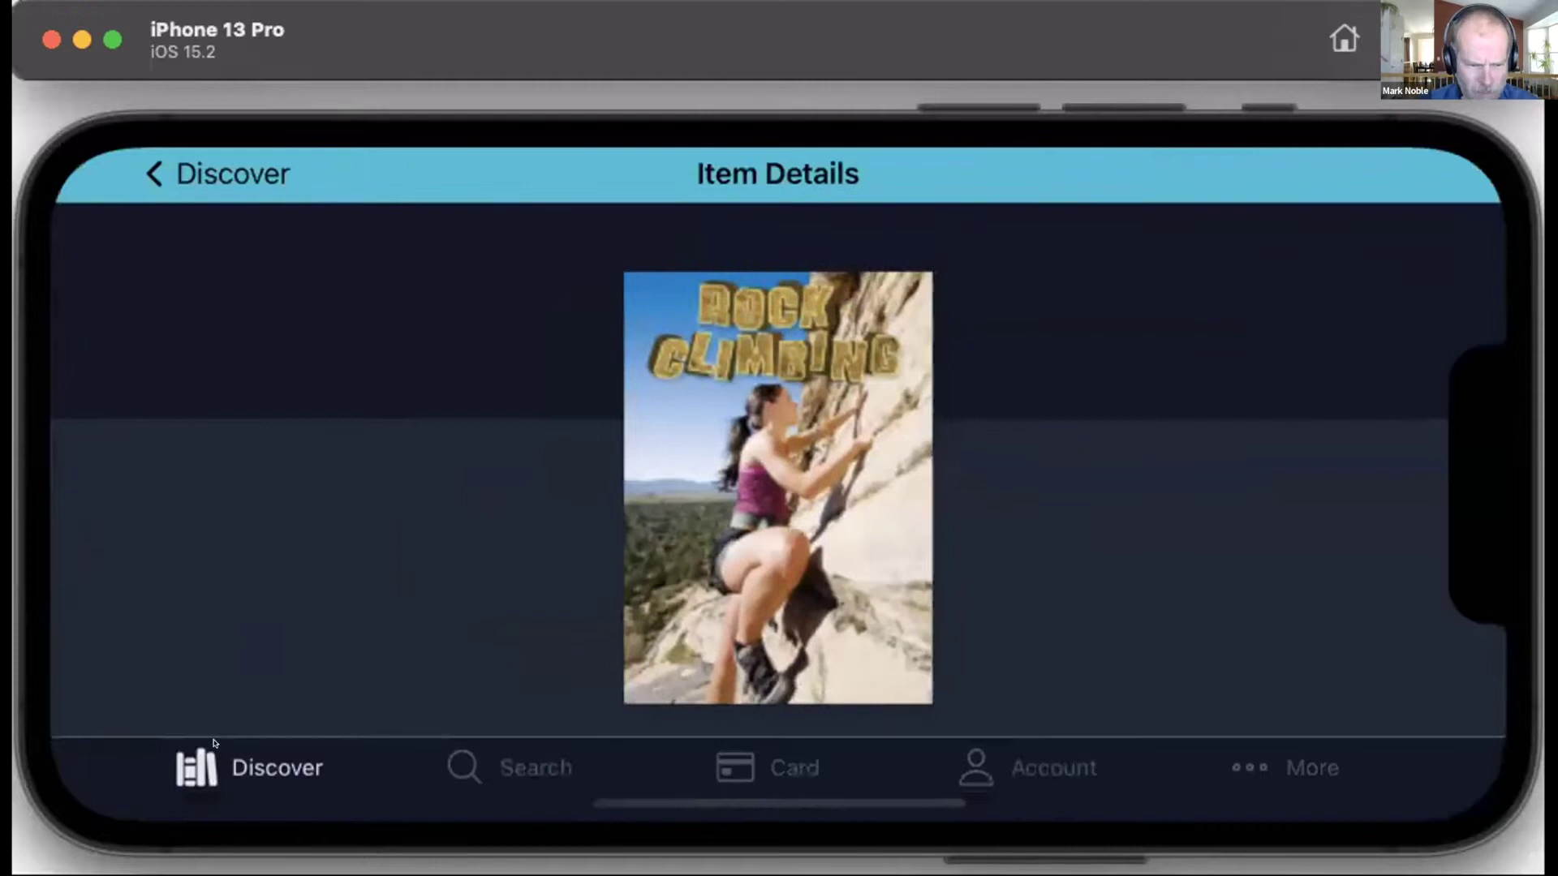
pyautogui.click(154, 173)
pyautogui.hscroll(3, 794, 347)
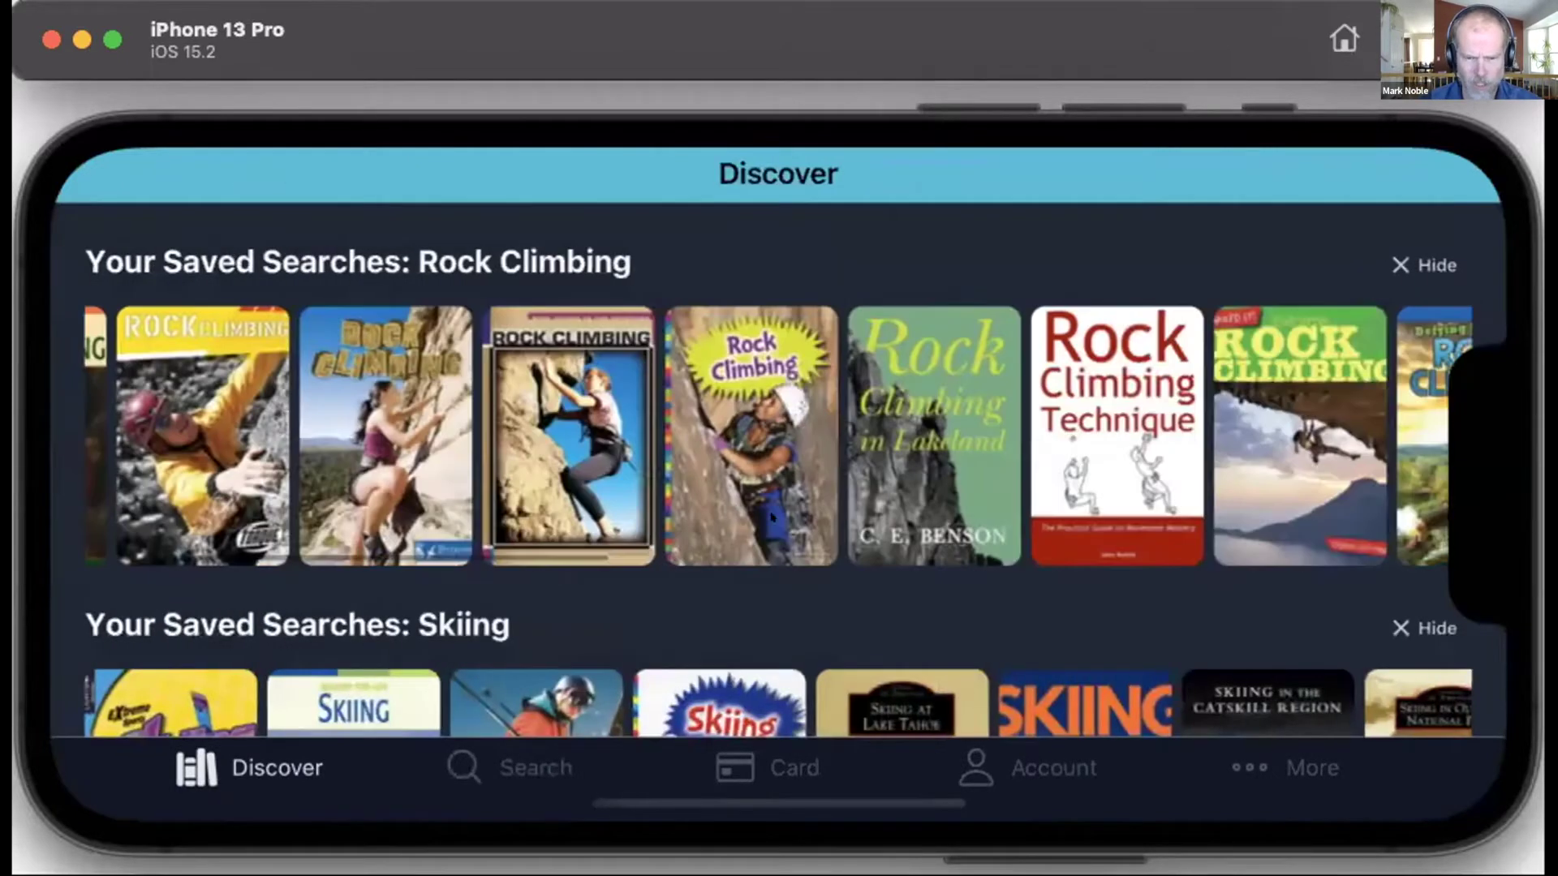
pyautogui.scroll(-15, 793, 347)
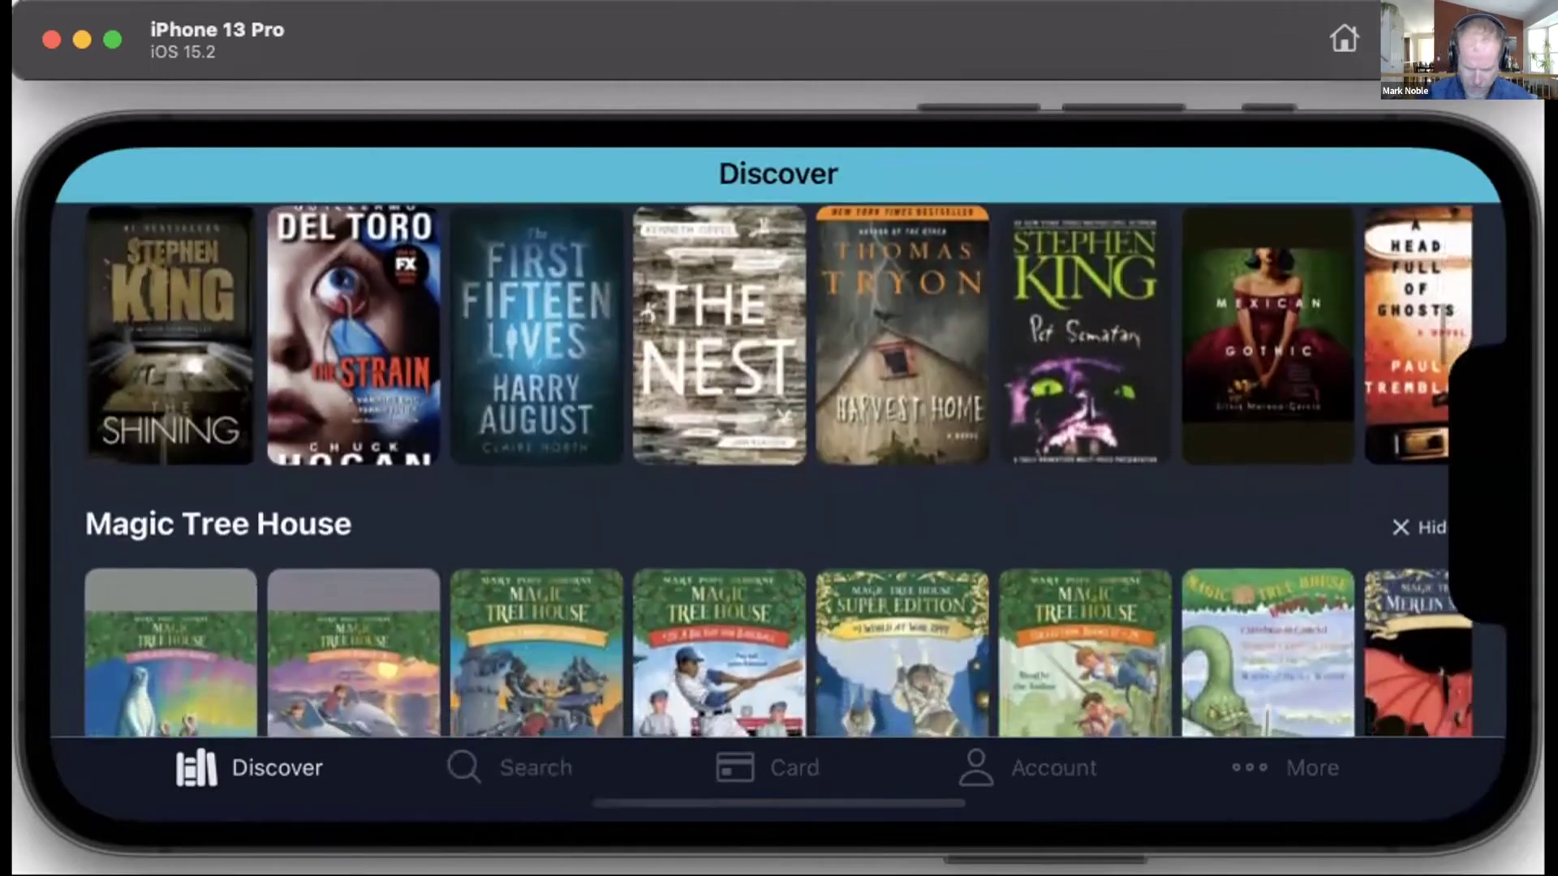
pyautogui.click(1492, 38)
pyautogui.click(958, 21)
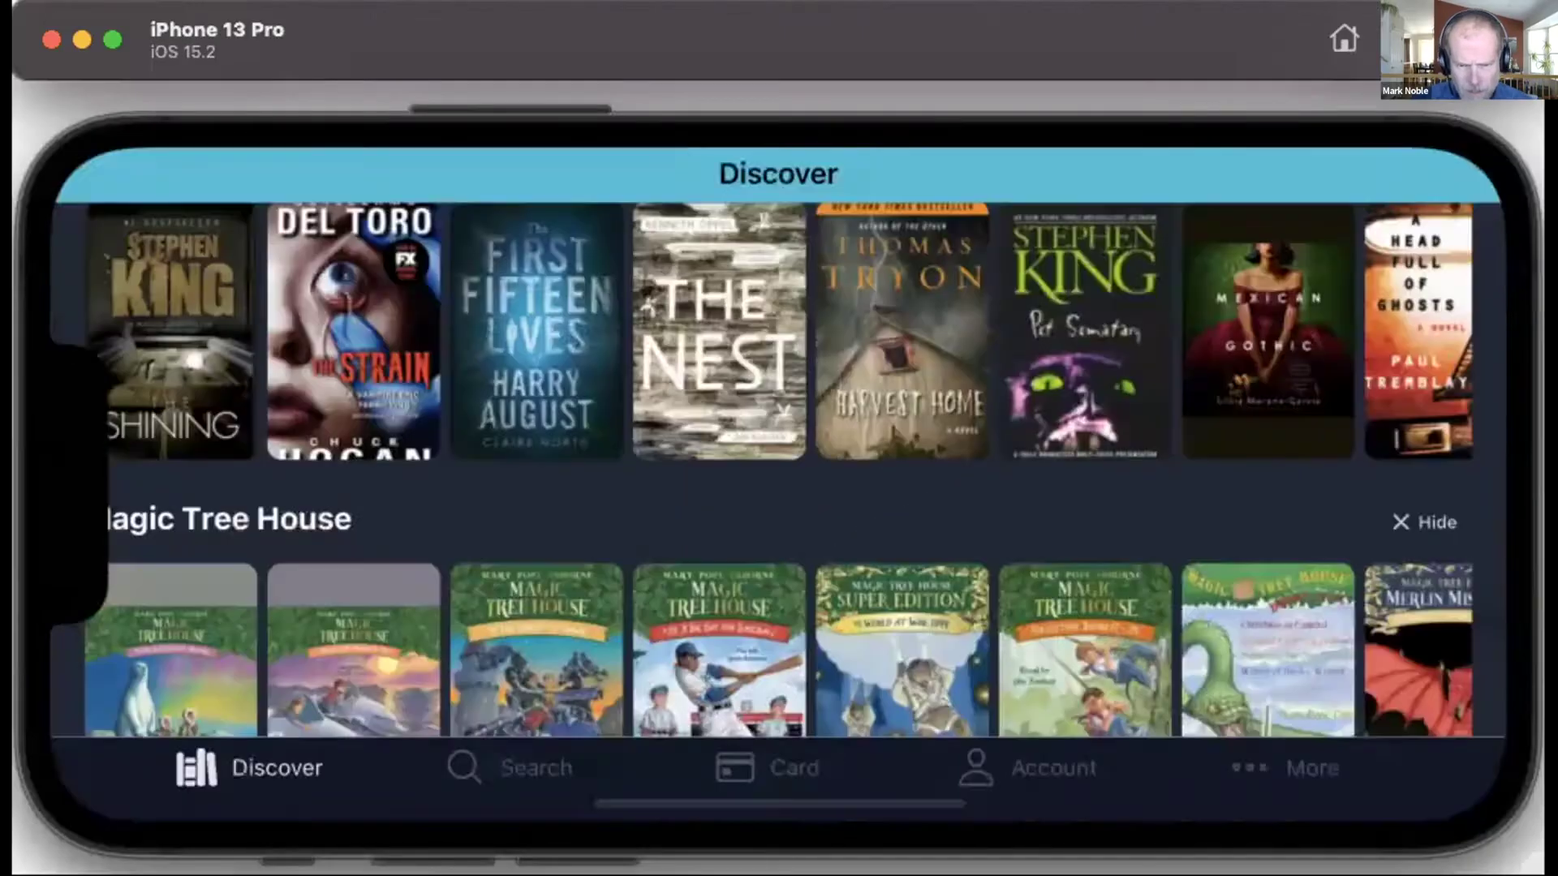
pyautogui.click(1492, 38)
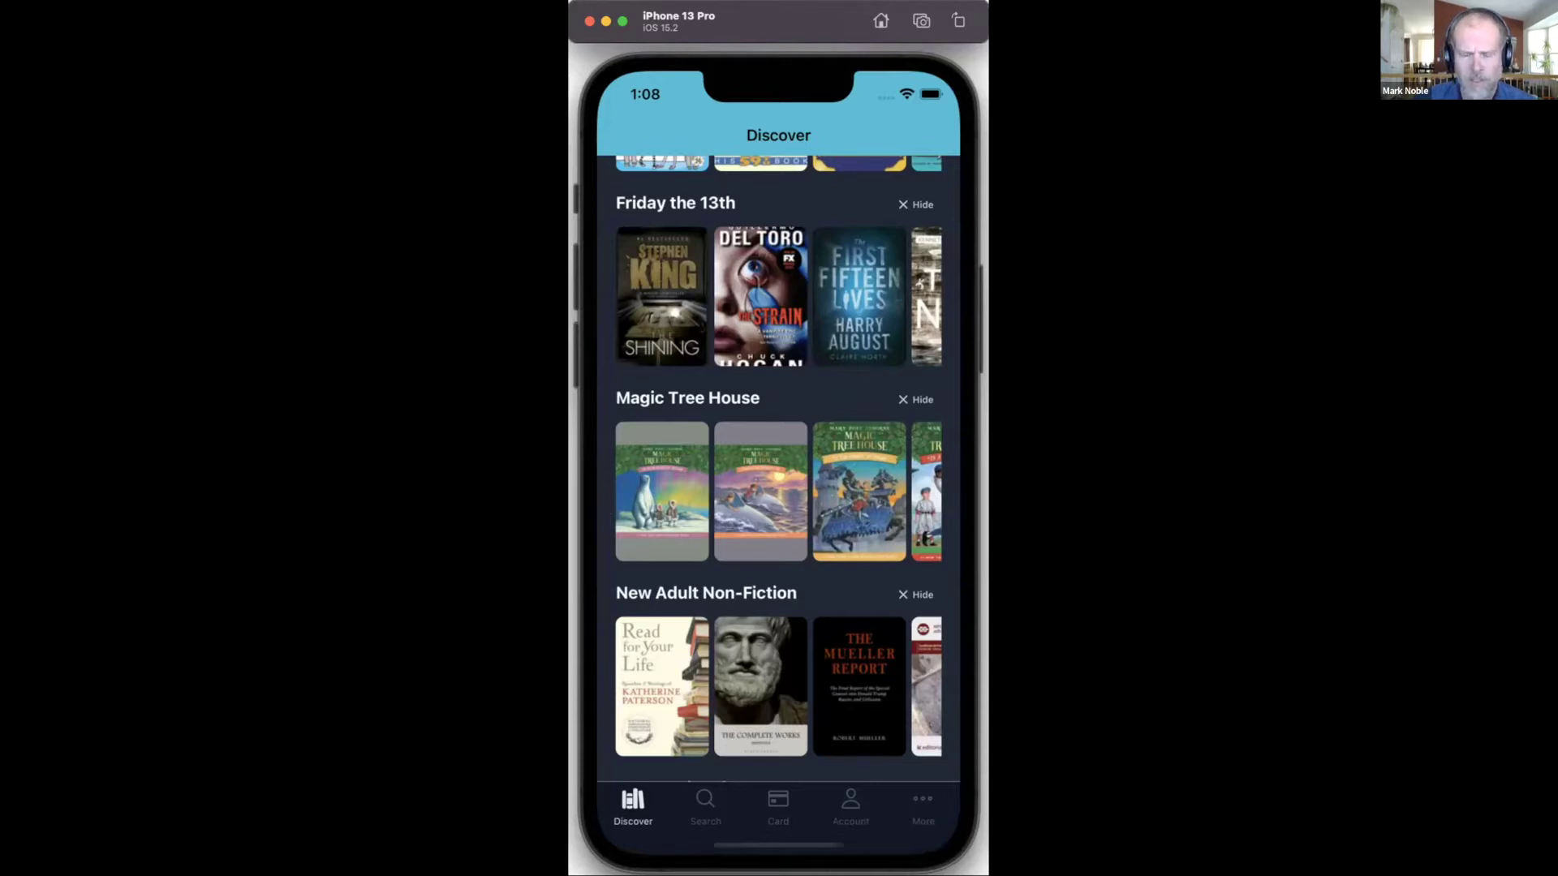
# Step: Leave Aspen LiDA through the Expo dev menu and launch the Knox County Public Library project
pyautogui.press('super+d')
pyautogui.click(680, 528)
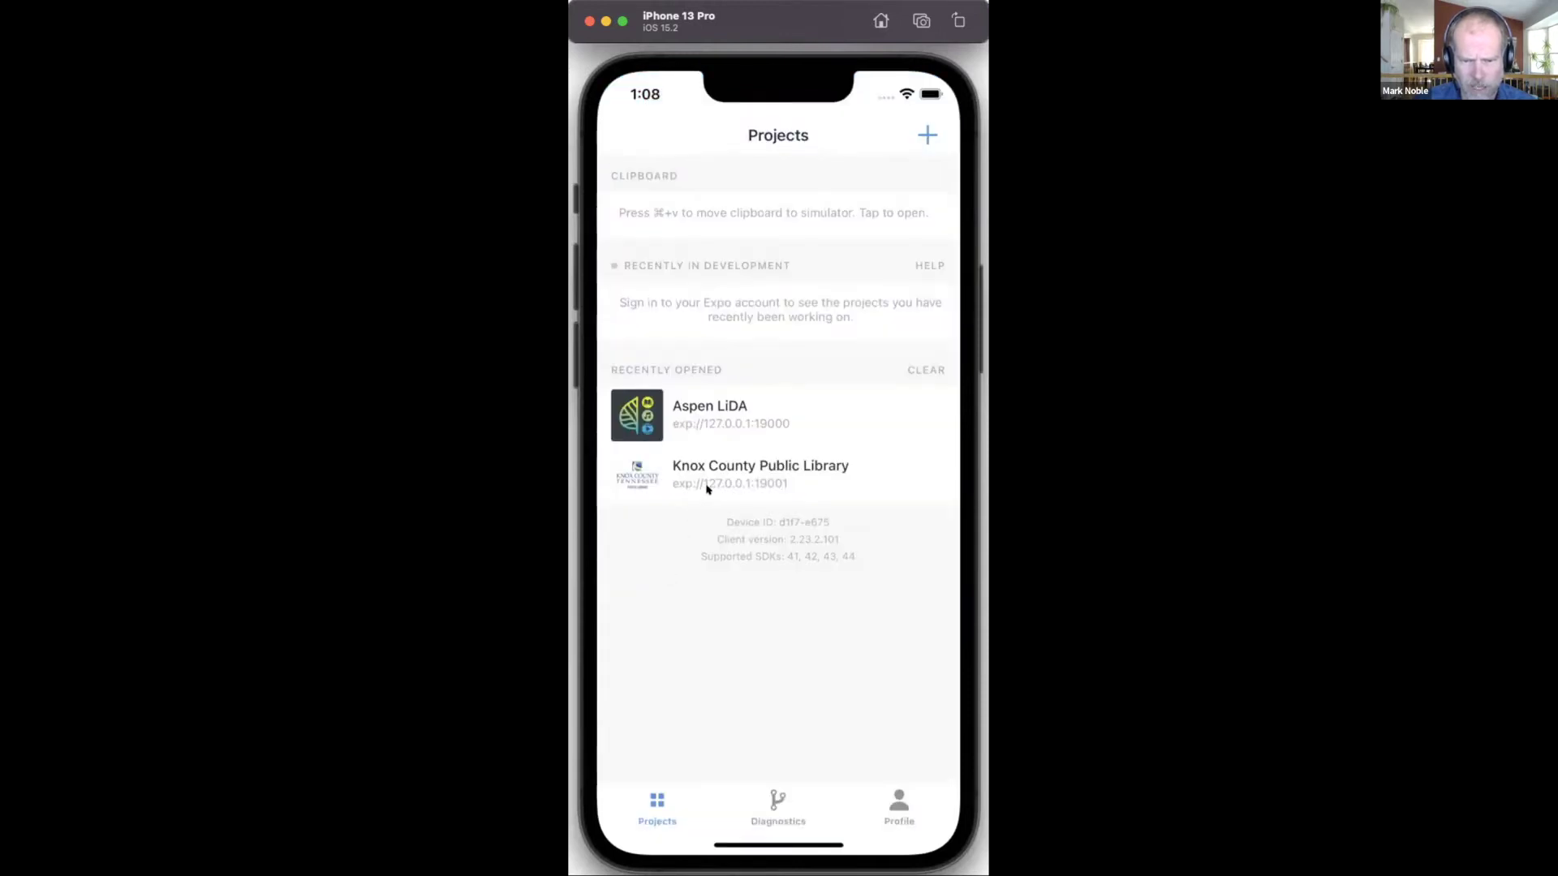
pyautogui.click(707, 486)
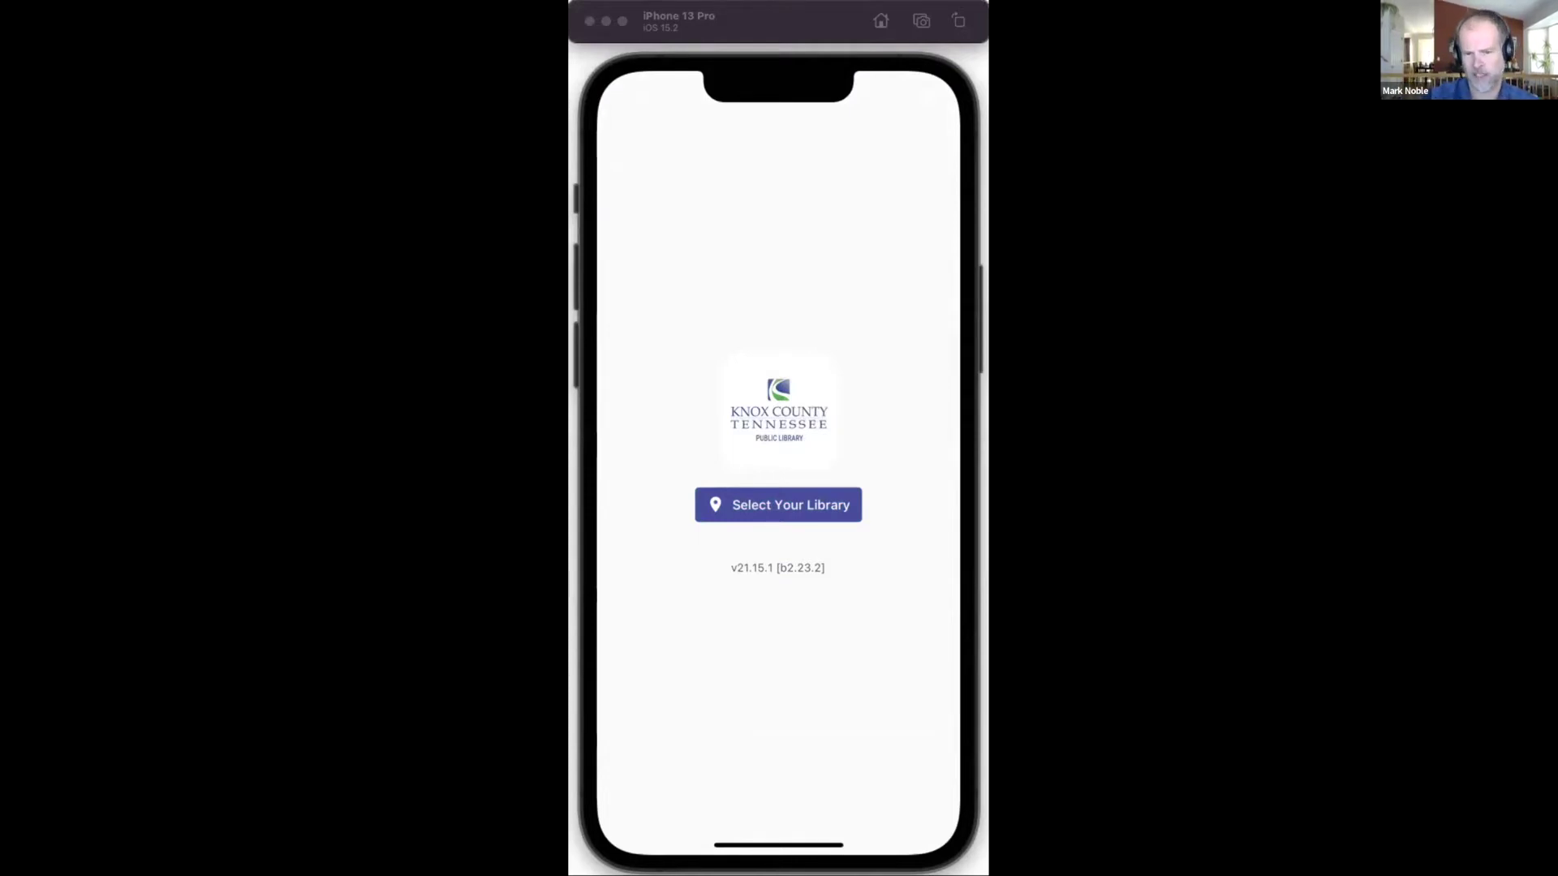
# Step: Select Cedar Bluff Branch as the library in the Knox County app
pyautogui.click(800, 11)
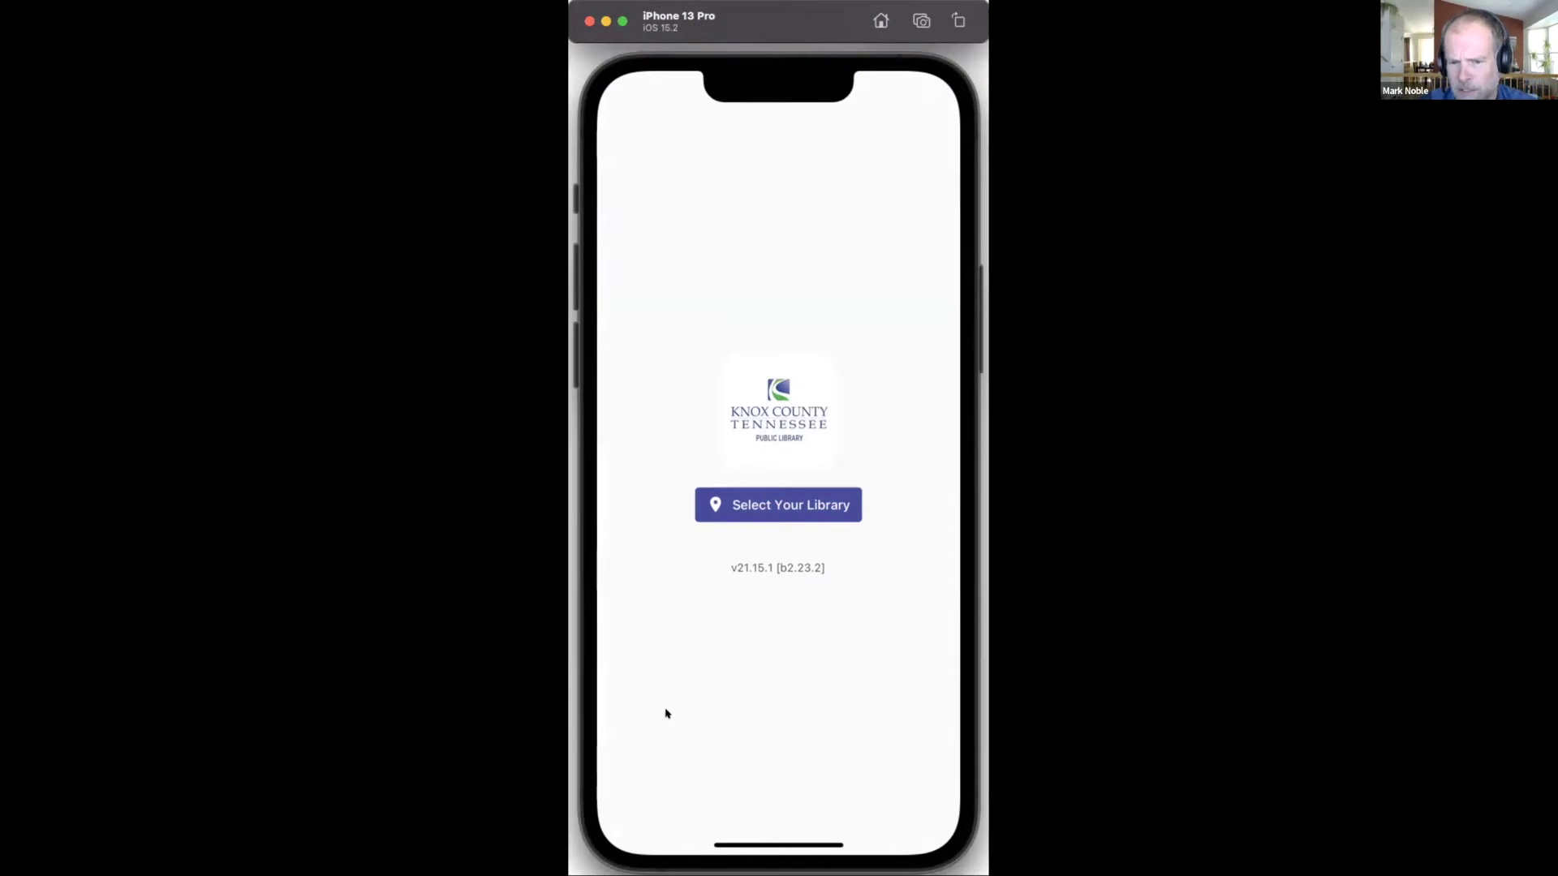
pyautogui.click(799, 505)
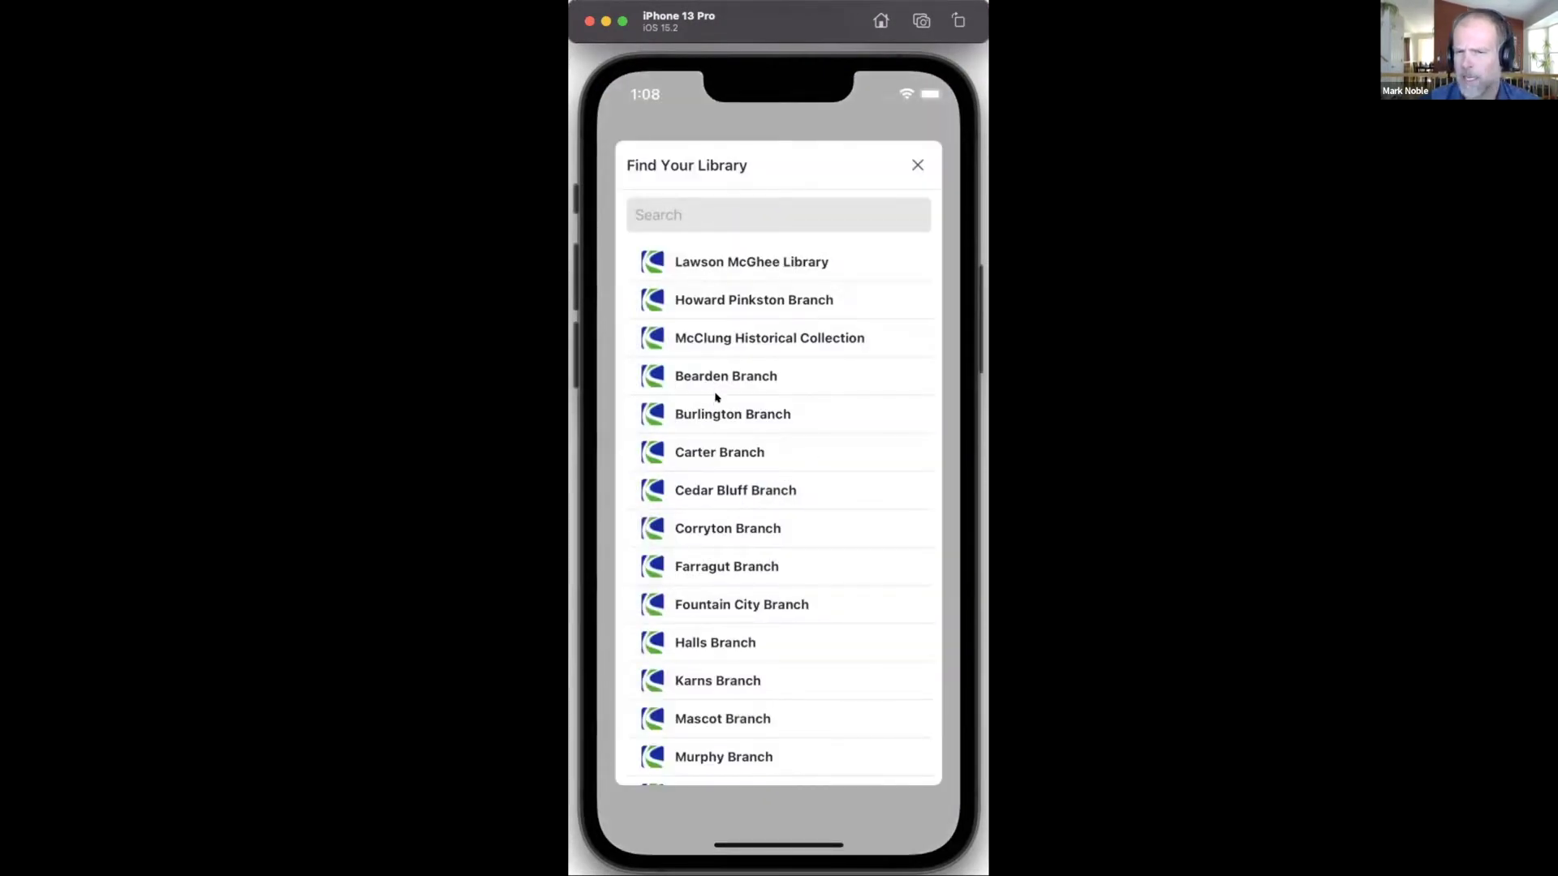
pyautogui.click(734, 492)
pyautogui.click(731, 493)
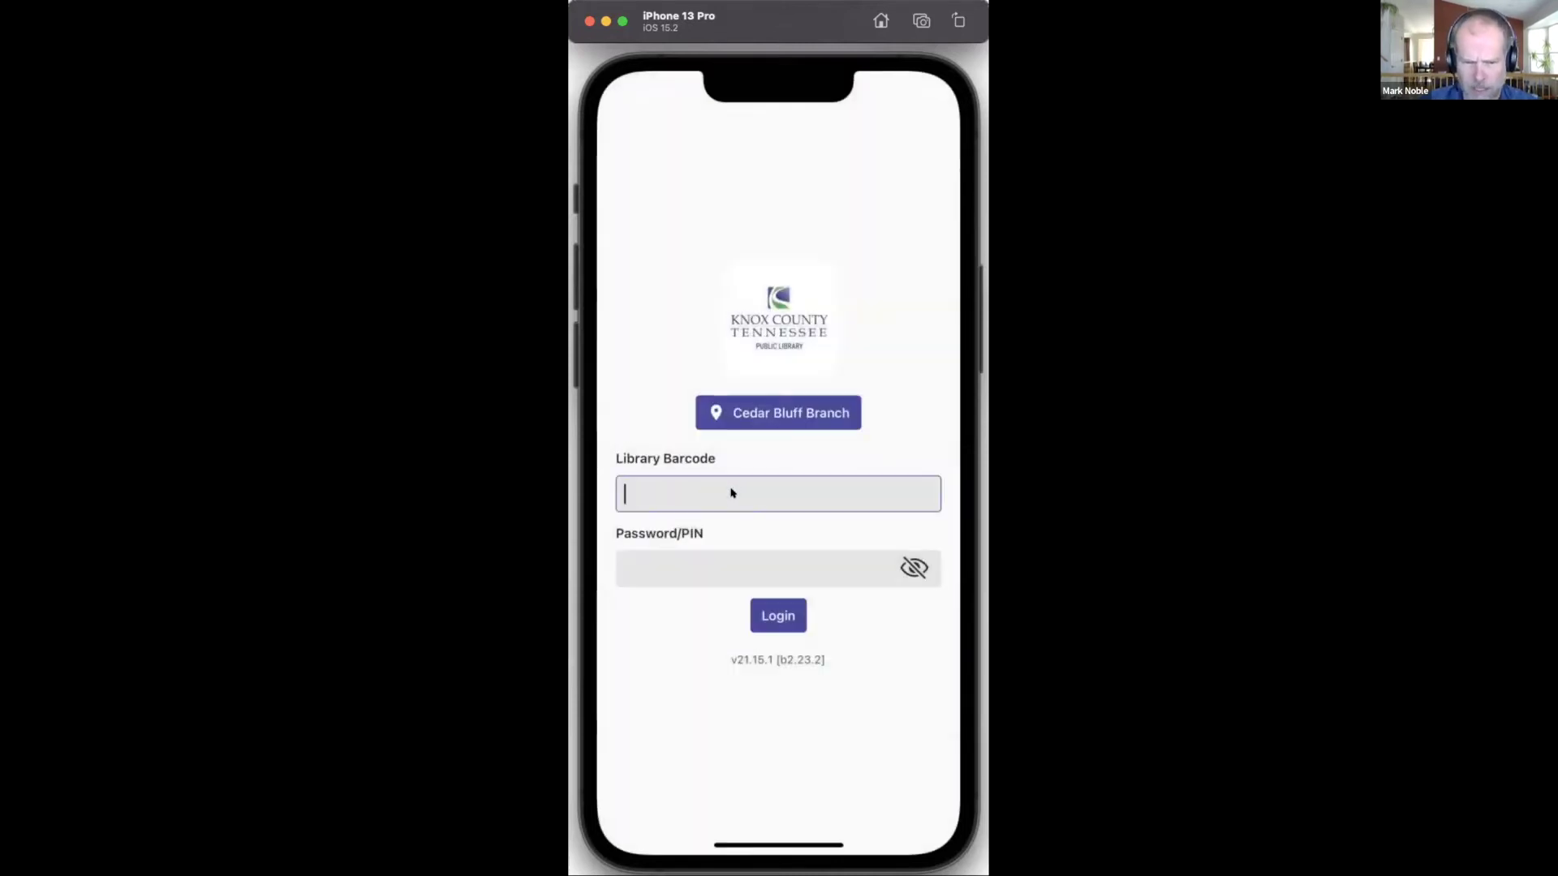
# Step: Paste the library card barcode, enter the account PIN, and log in
pyautogui.click(682, 501)
pyautogui.click(649, 456)
pyautogui.click(692, 558)
pyautogui.write('1234')
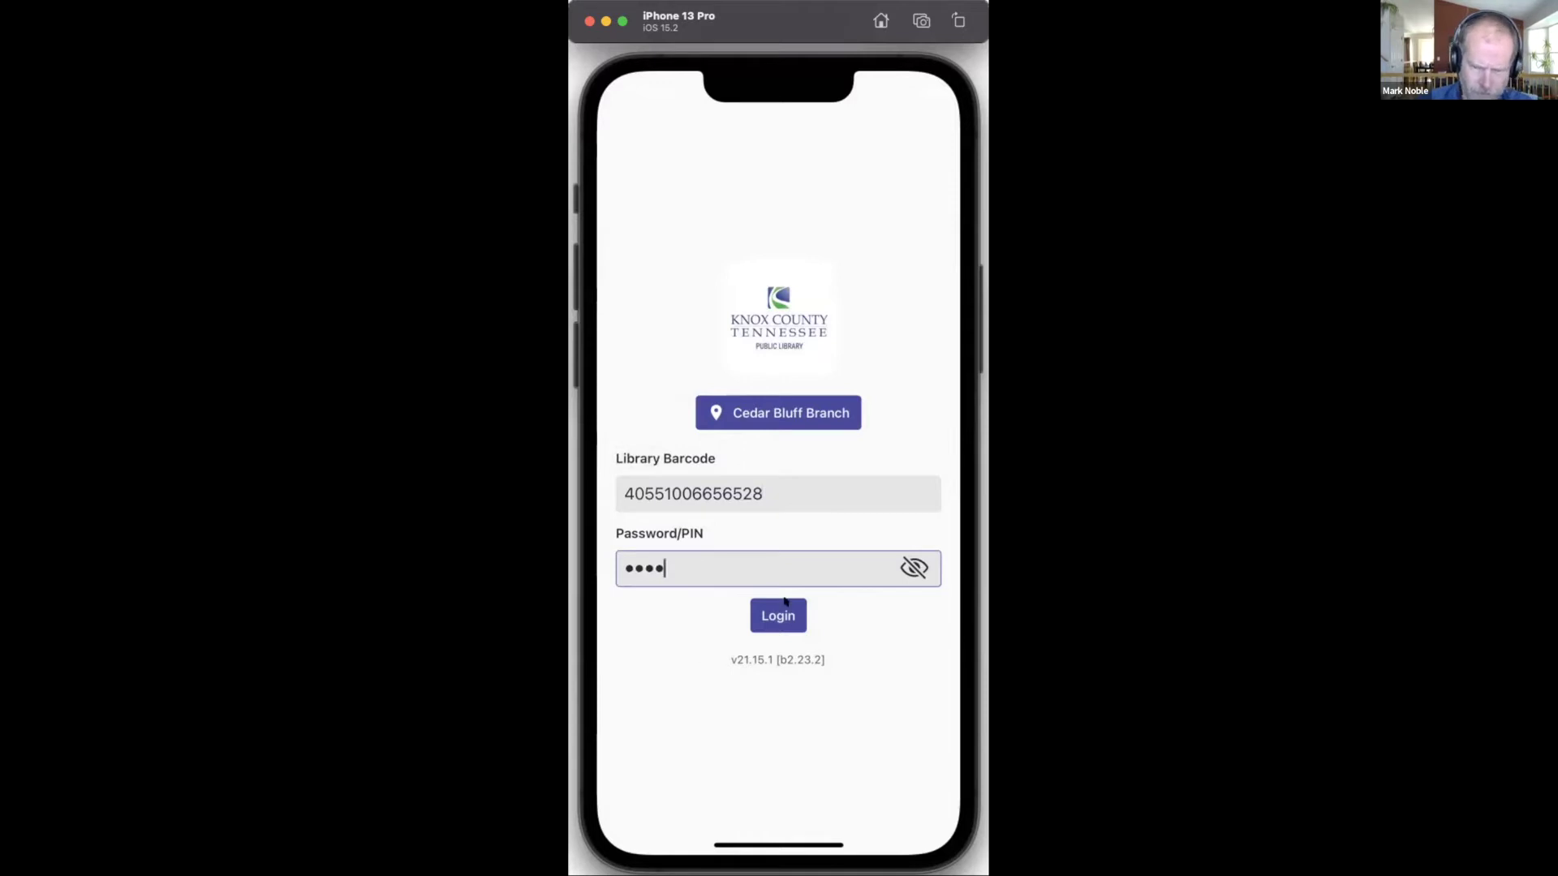
pyautogui.press('Return')
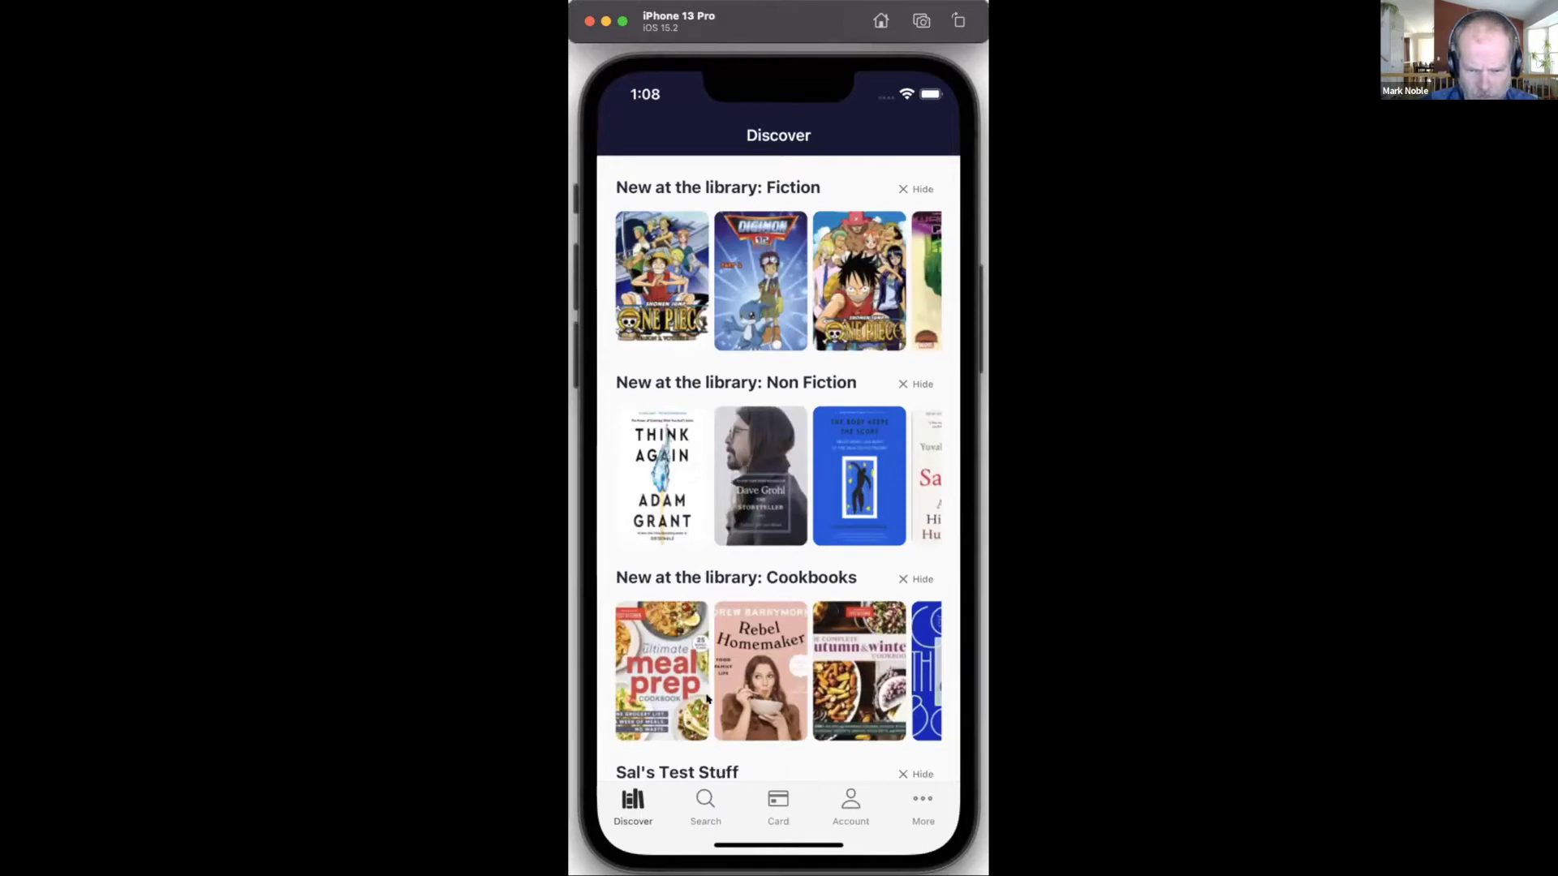
pyautogui.click(699, 803)
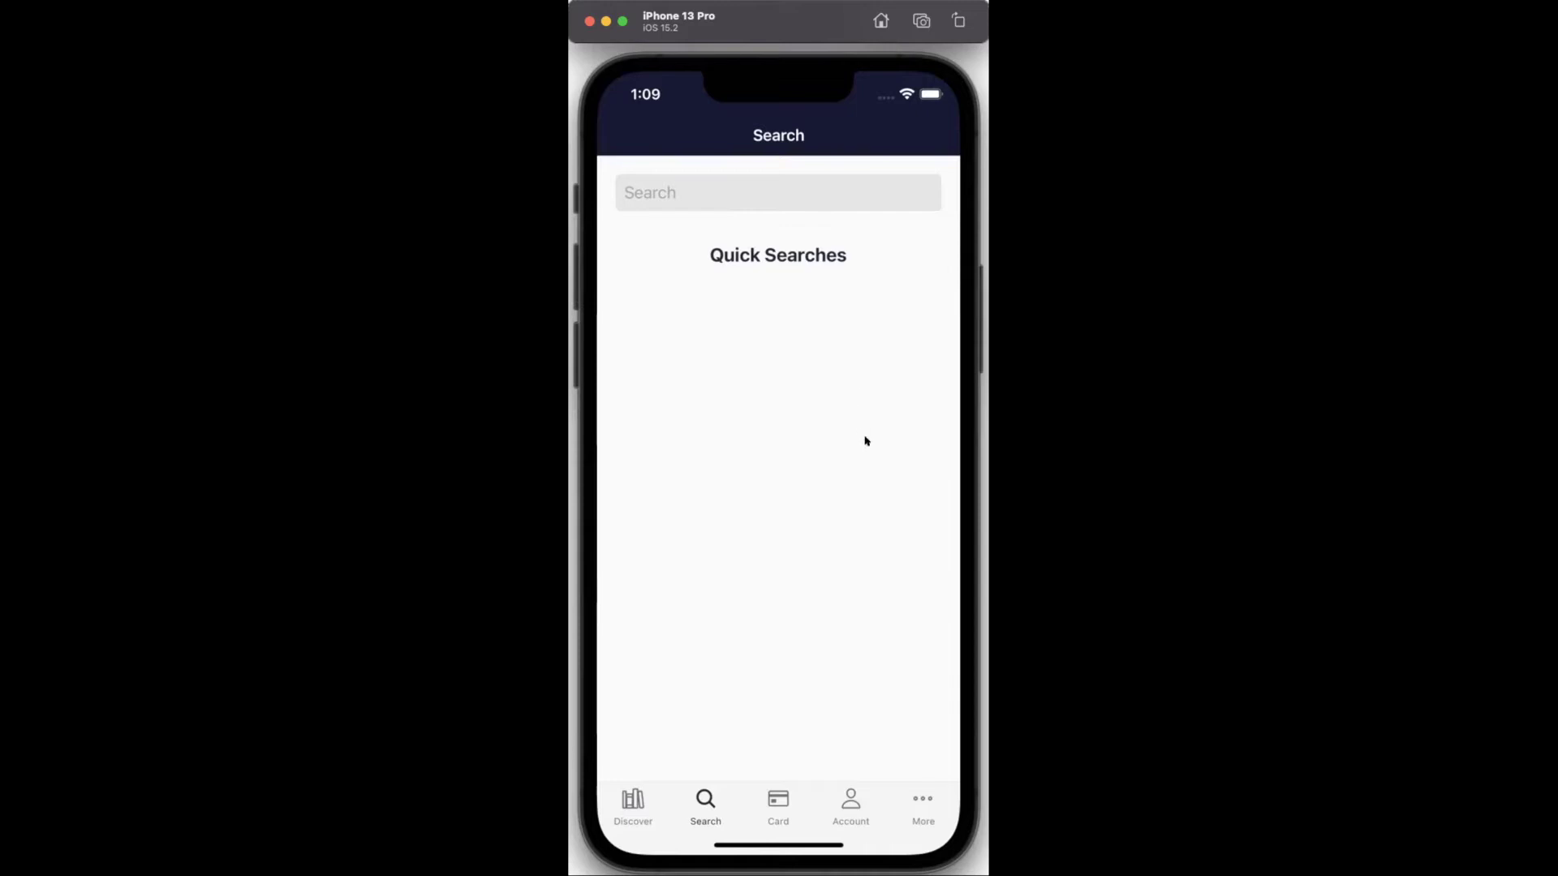
pyautogui.click(639, 806)
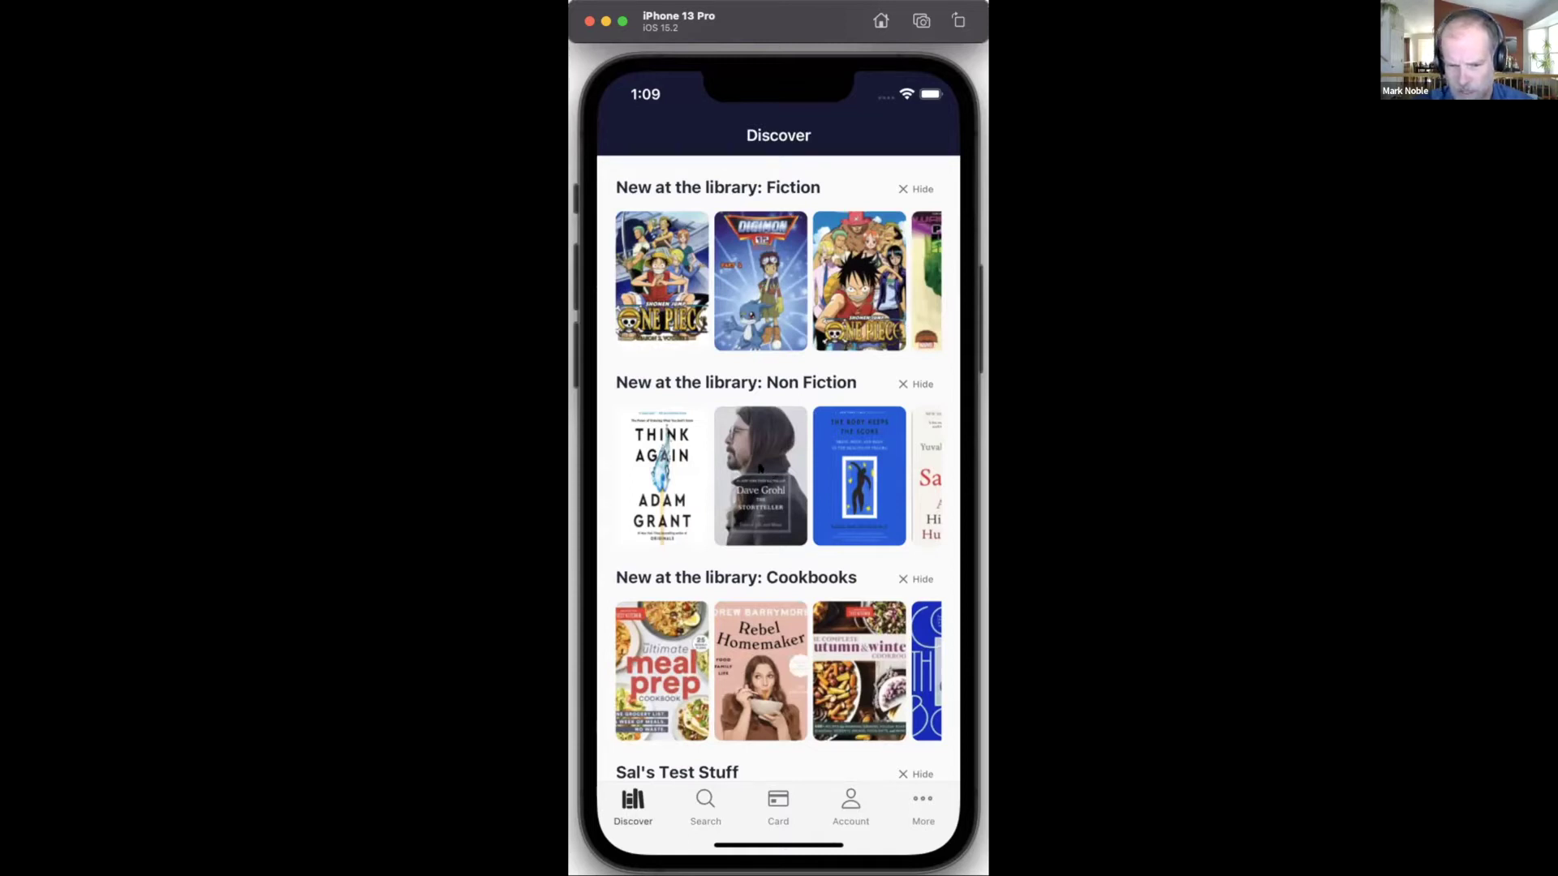
pyautogui.moveTo(760, 468); pyautogui.dragTo(772, 555)
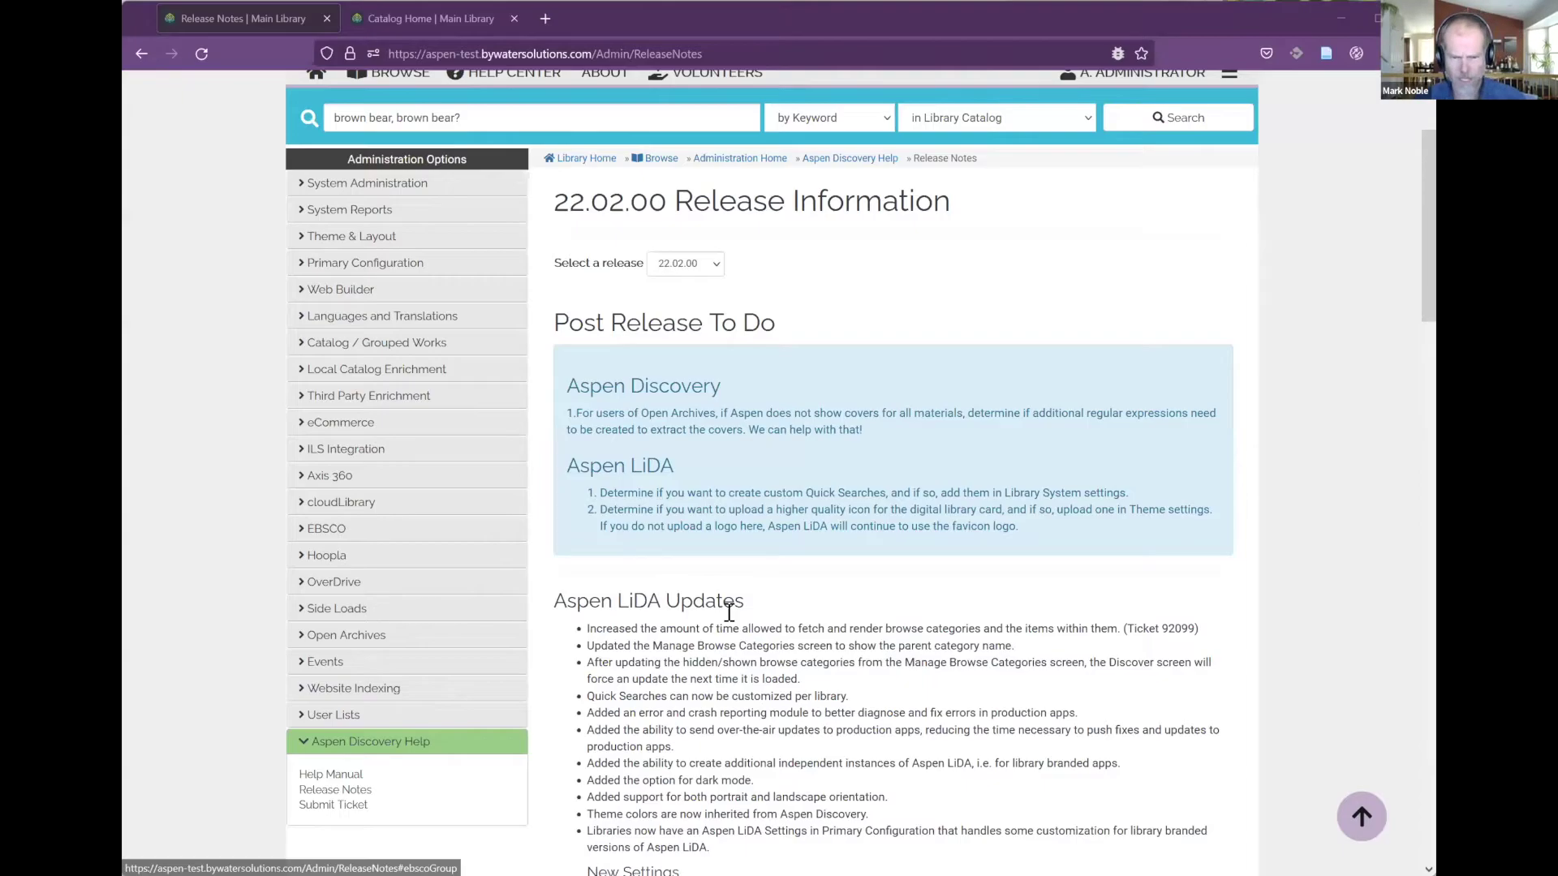
# Step: Scroll the 22.02.00 release notes past Aspen LiDA Updates to the Evergreen, FOLIO, ILL and Indexing sections
pyautogui.scroll(-1, 783, 647)
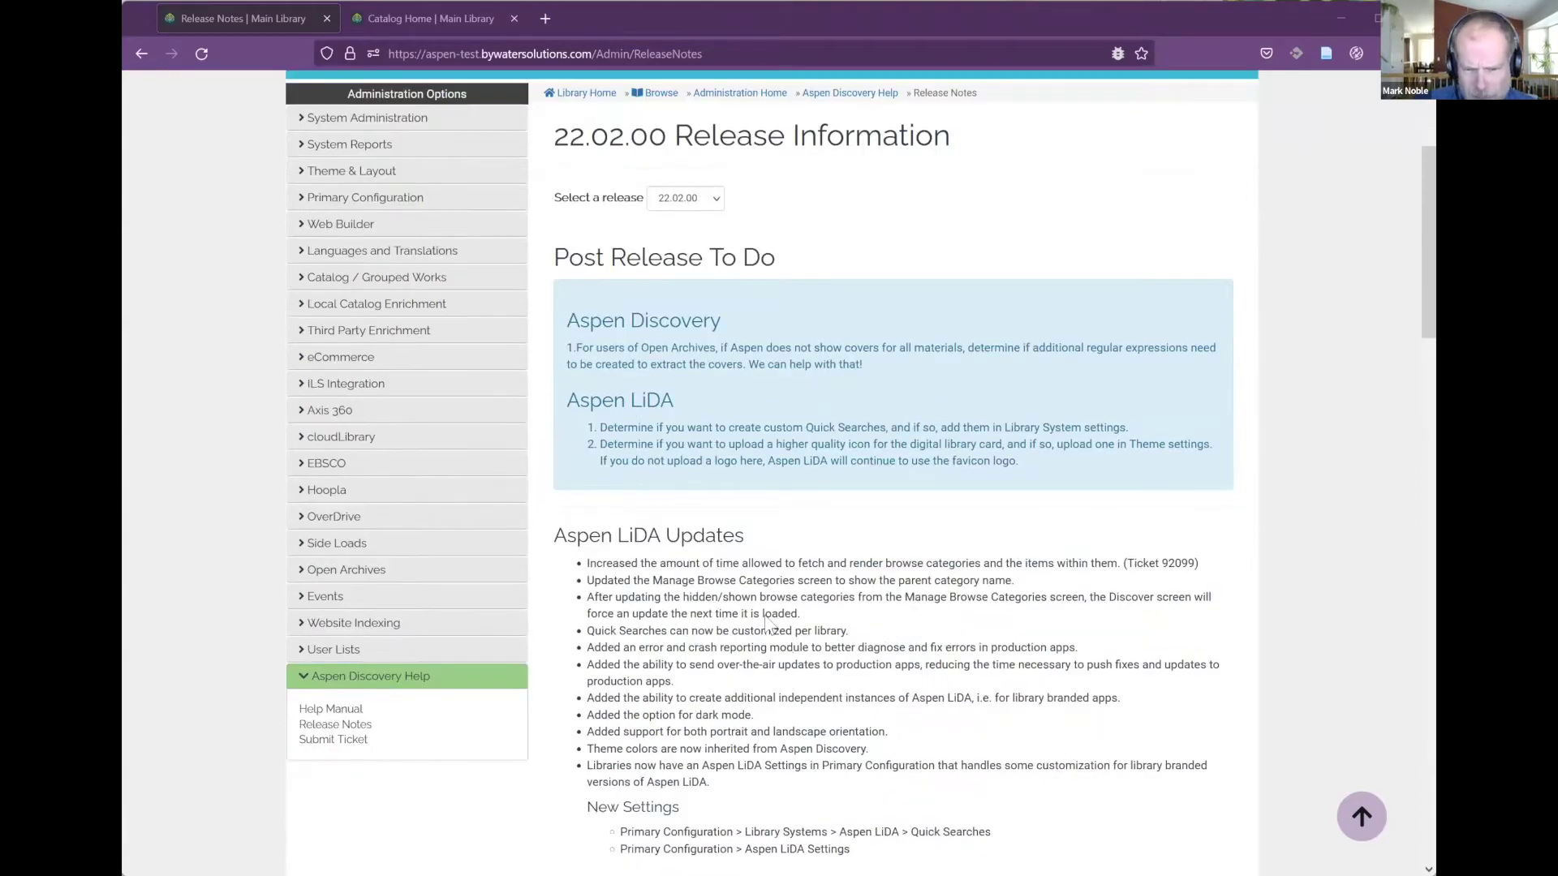
pyautogui.scroll(-3, 785, 649)
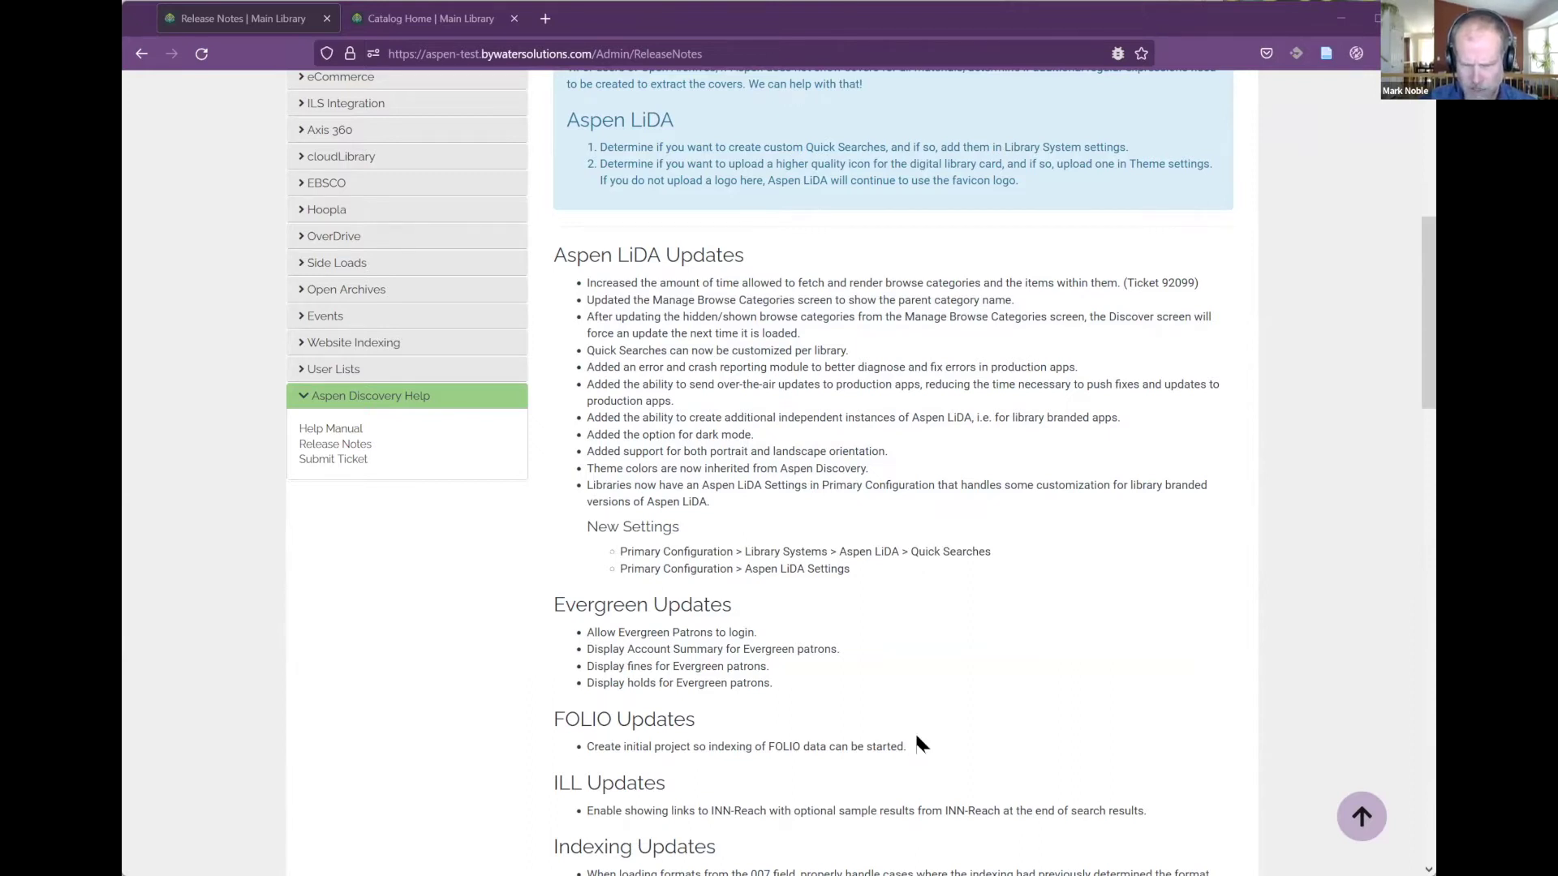
pyautogui.scroll(-1, 917, 737)
pyautogui.scroll(-1, 917, 735)
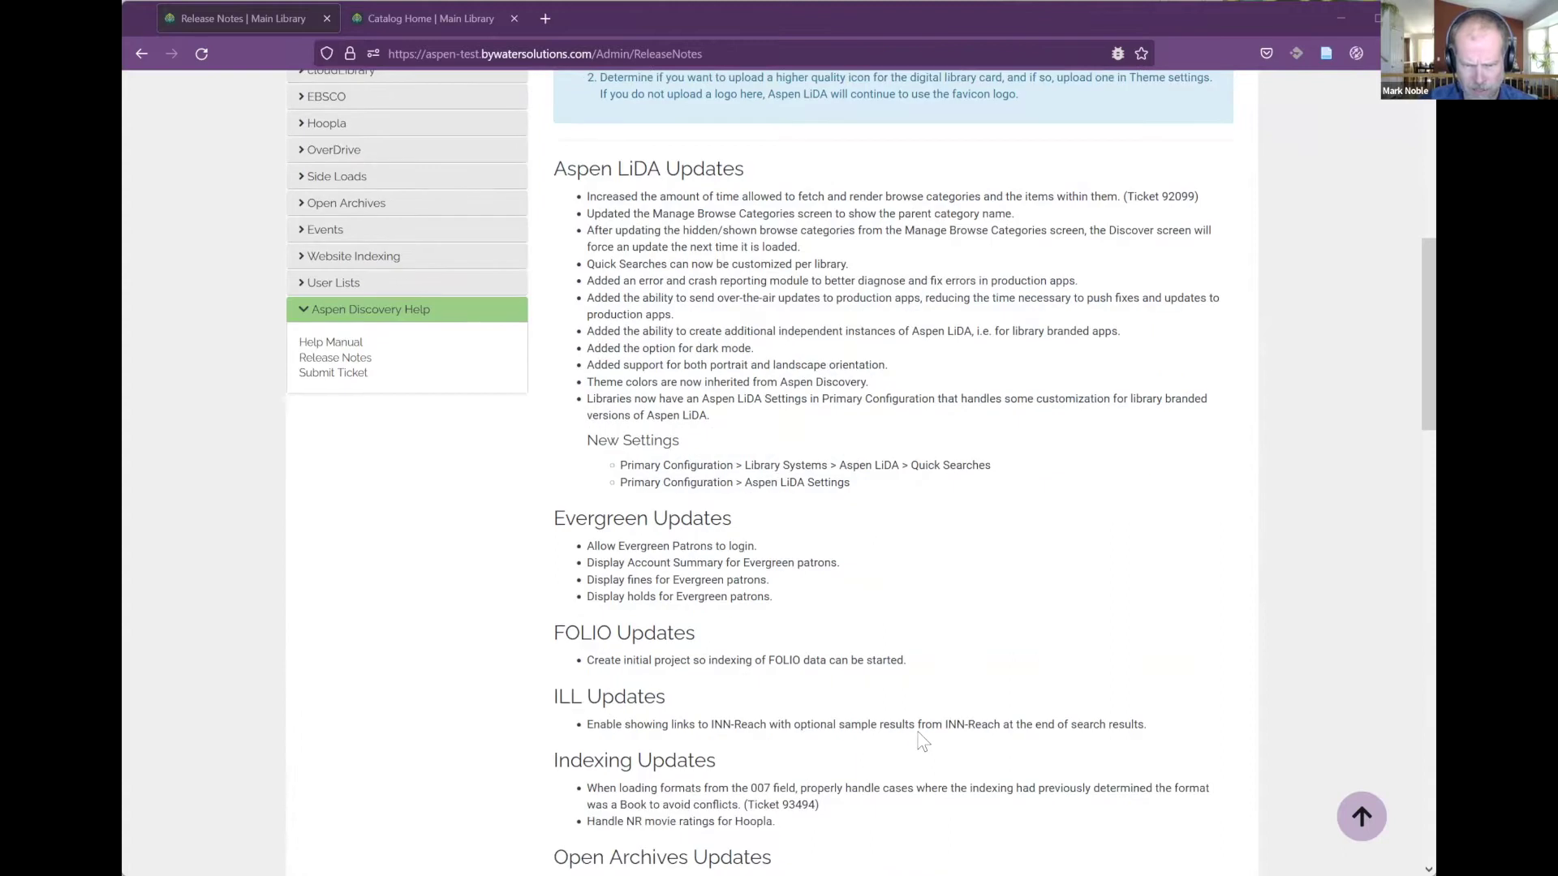